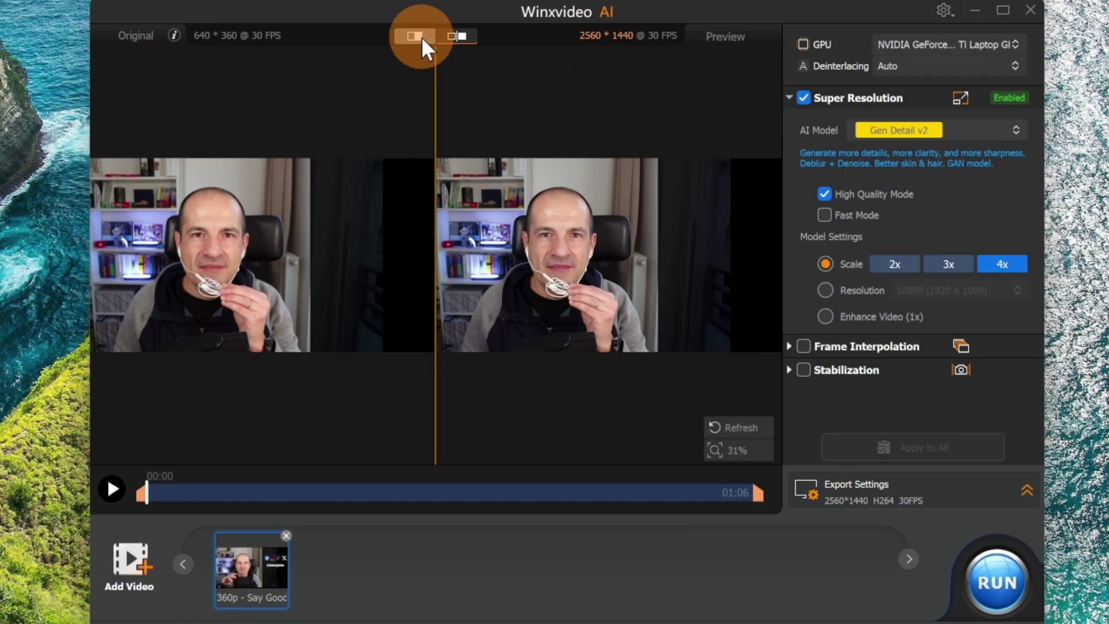
Show the original and 4x-upscaled frame in split view, with the divider moved left to reveal more enhanced image
left_click(422, 36)
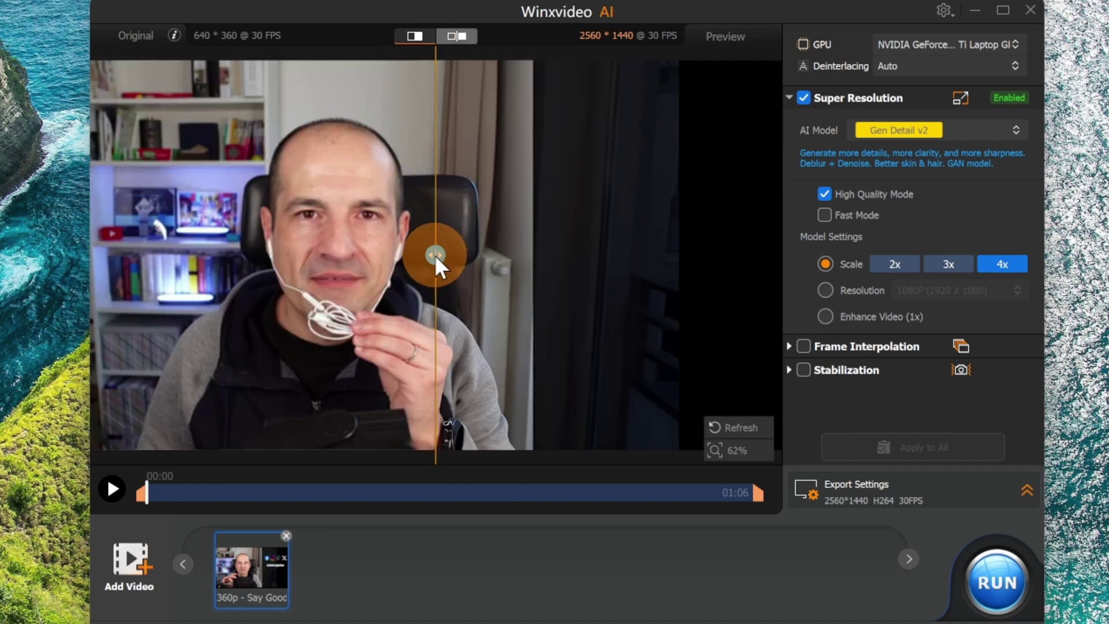
left_click_drag(434, 254, 229, 276)
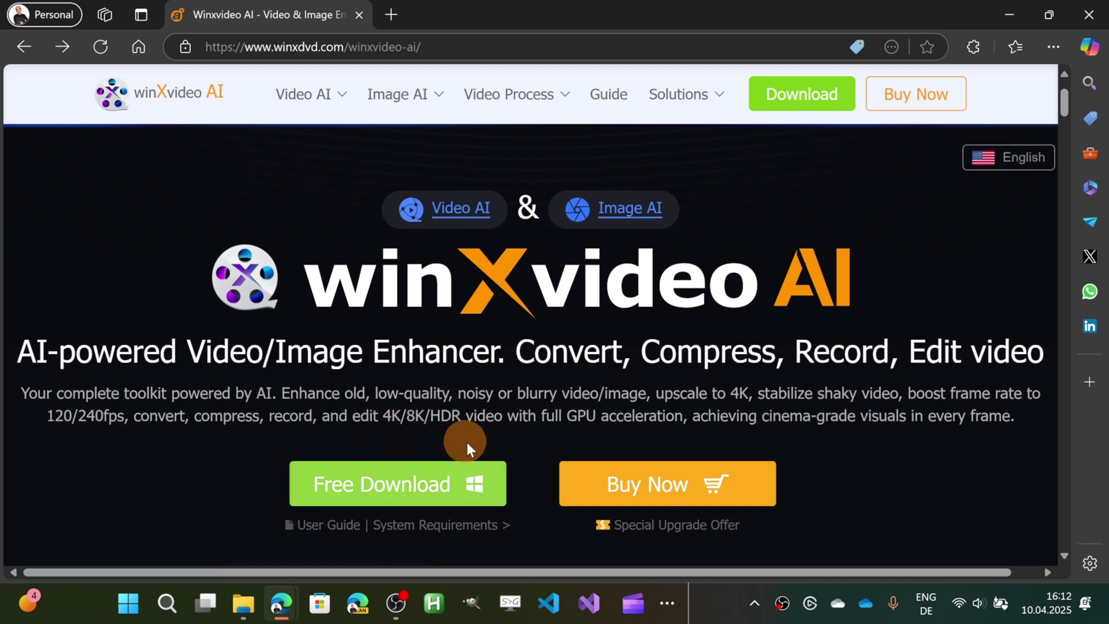
Show the extra running apps hidden in the taskbar overflow
left_click(669, 612)
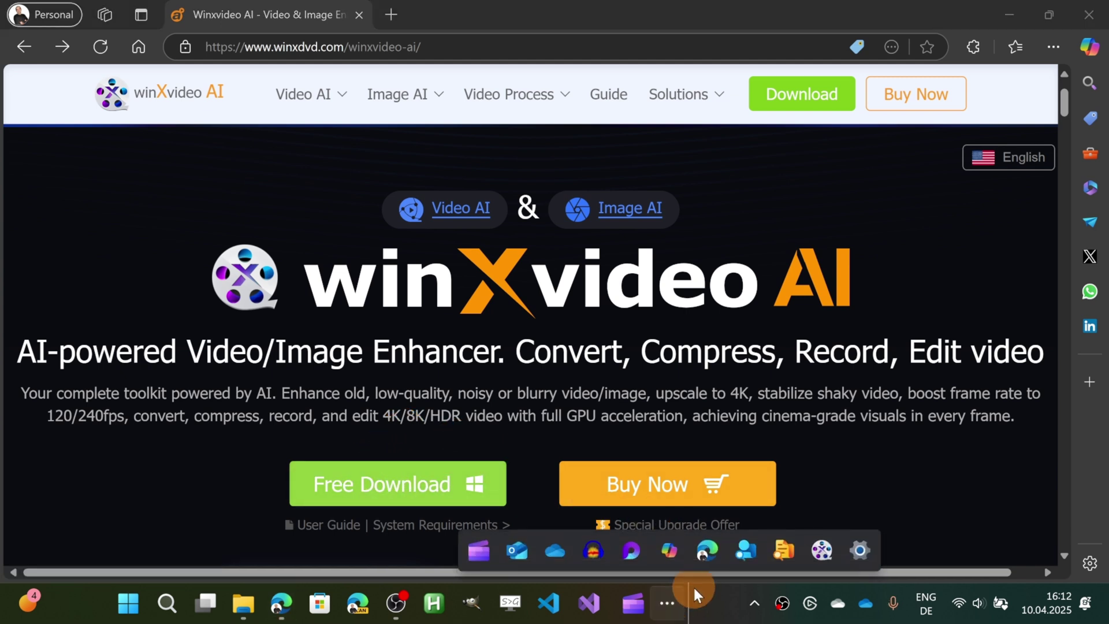
left_click(1006, 3)
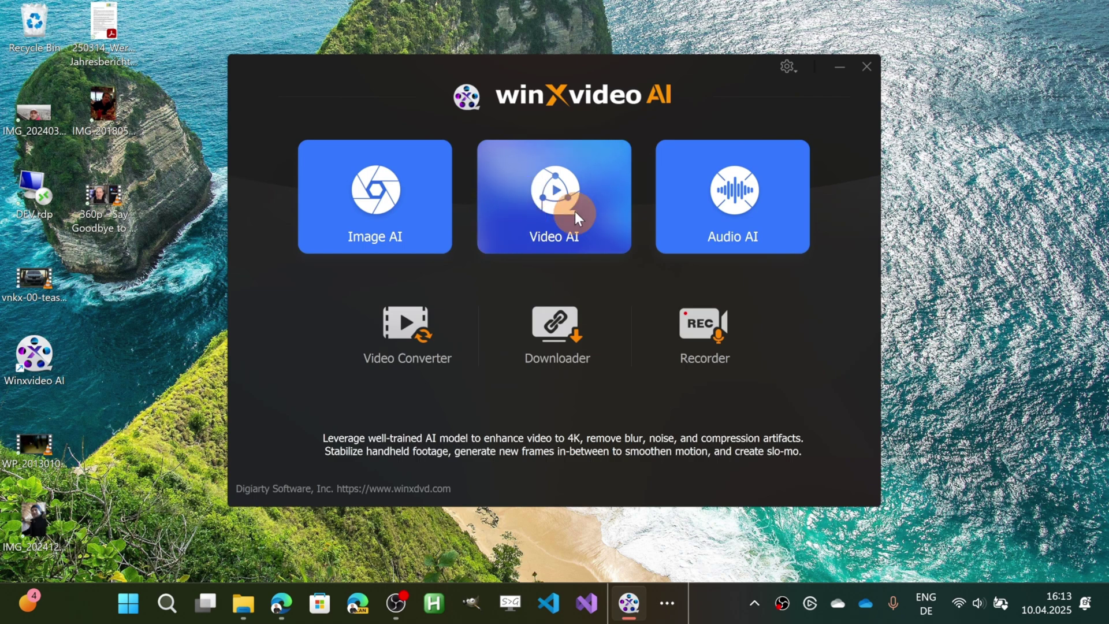
Open the Video AI workspace maximized and keep the NVIDIA GPU as the processor
left_click(556, 220)
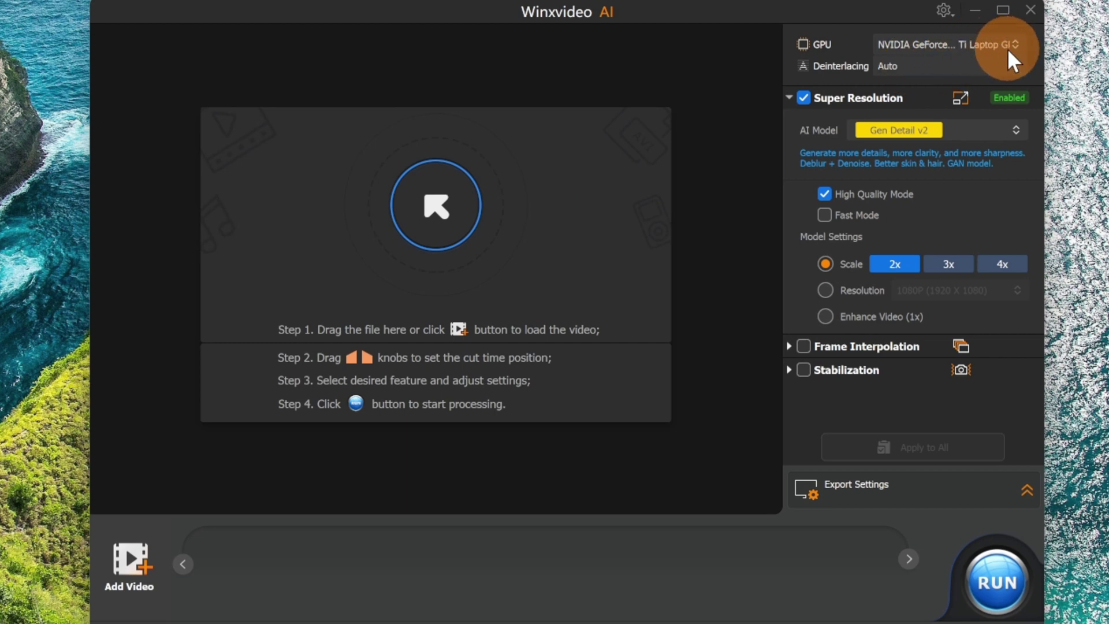
double_click(831, 16)
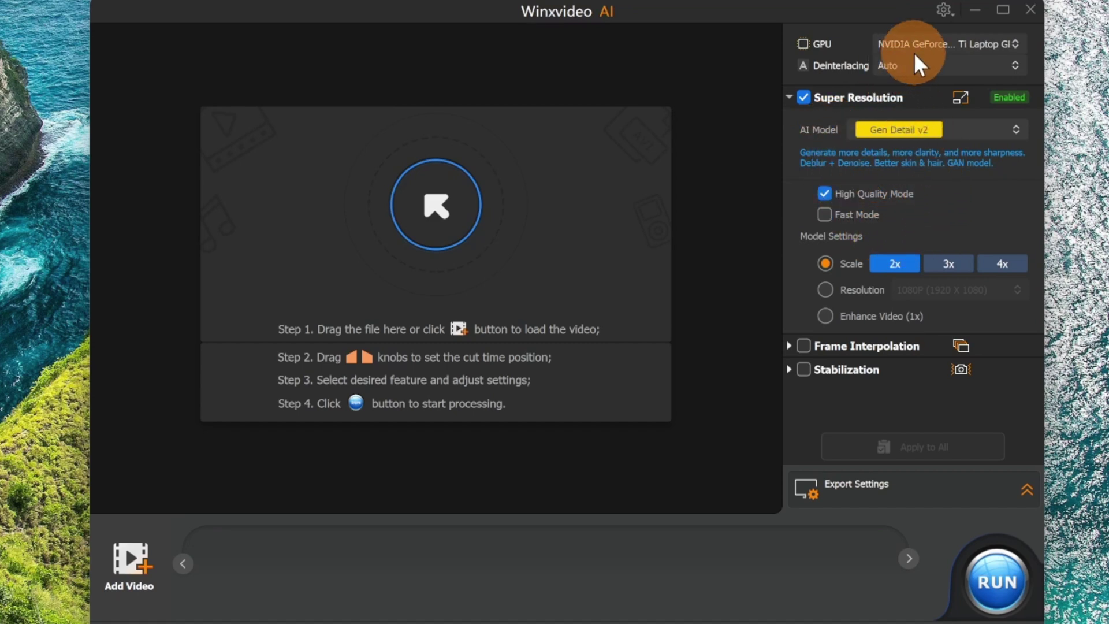
left_click(1005, 44)
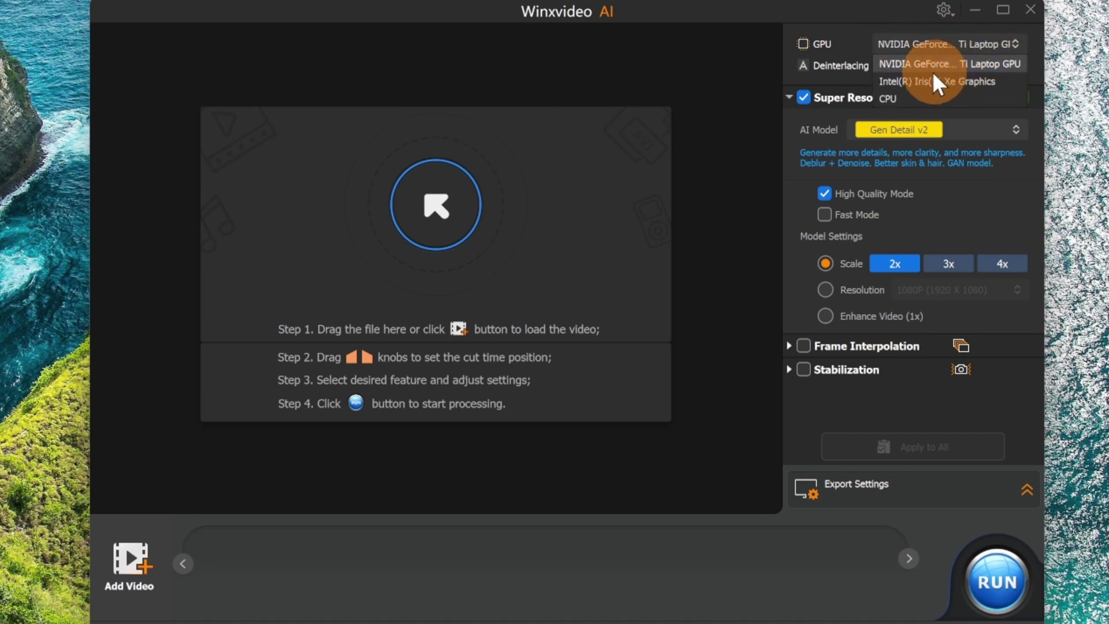
left_click(834, 36)
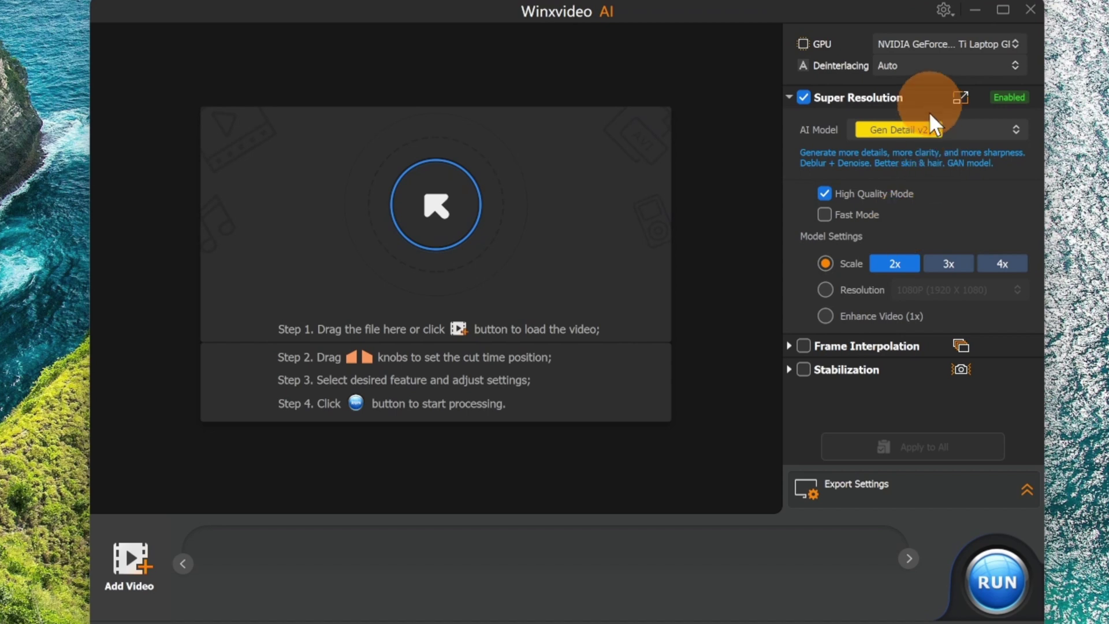
left_click(920, 131)
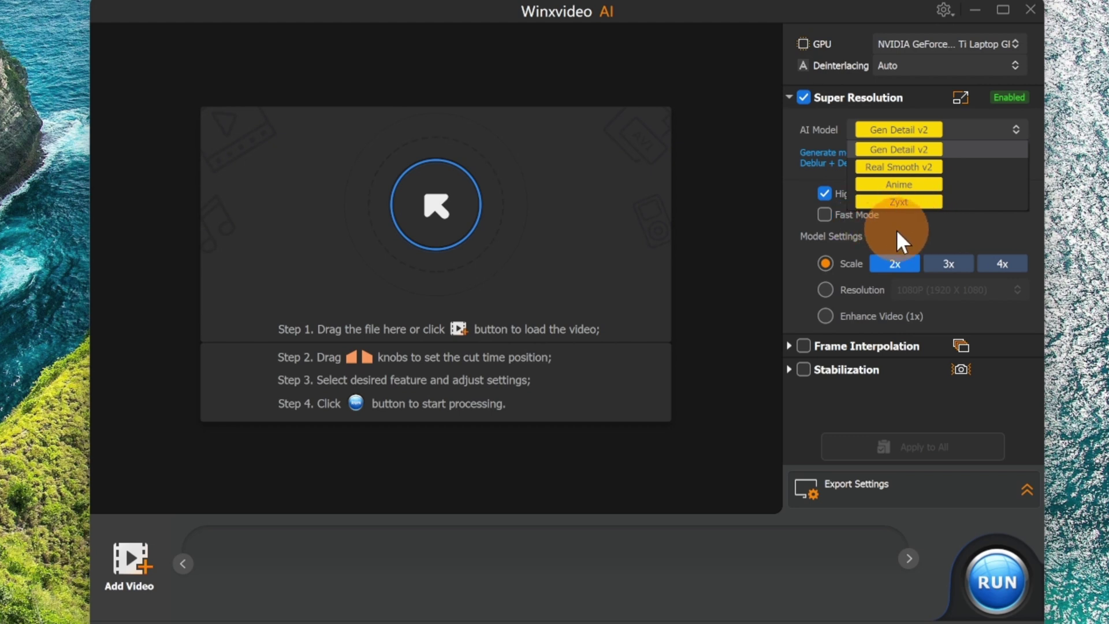
left_click(793, 294)
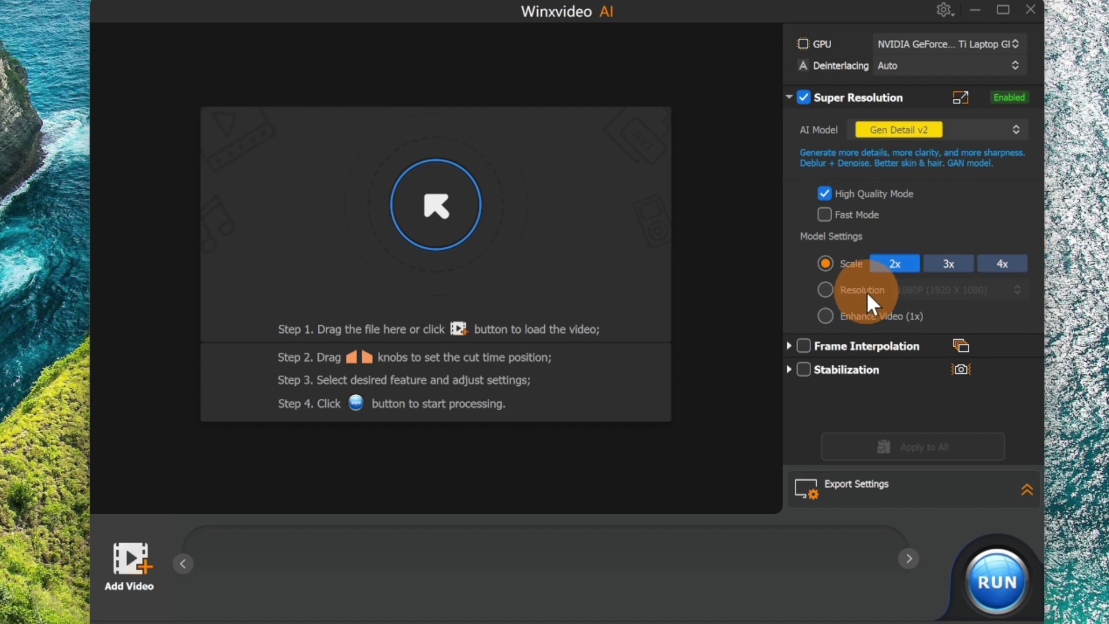
Change the Super Resolution scale from 2x to 4x and expand the Frame Interpolation options
left_click(824, 290)
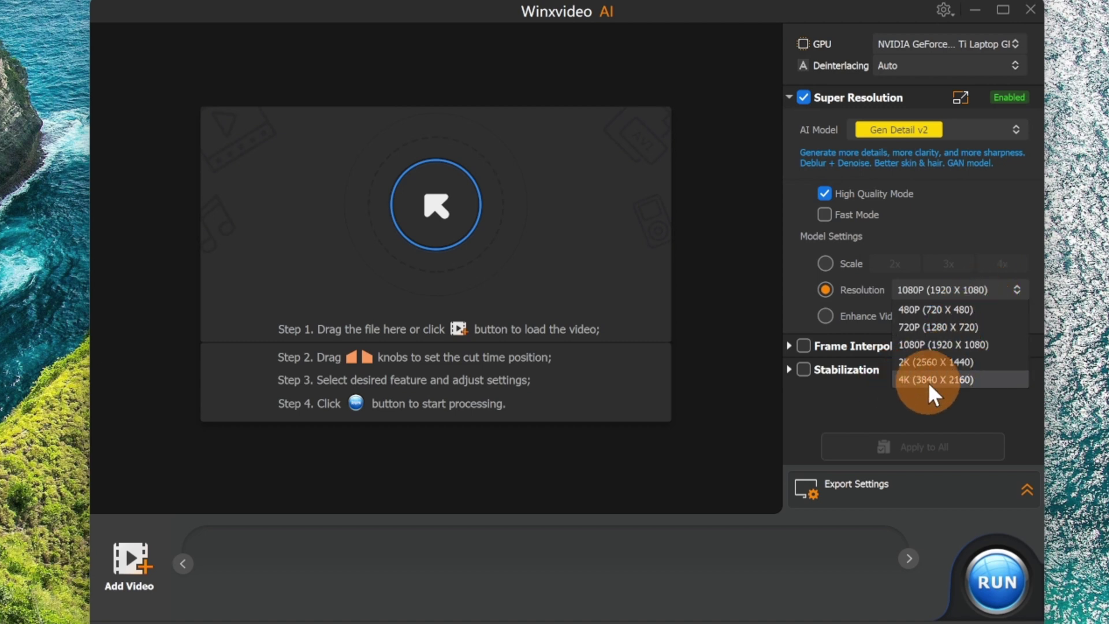
left_click(812, 299)
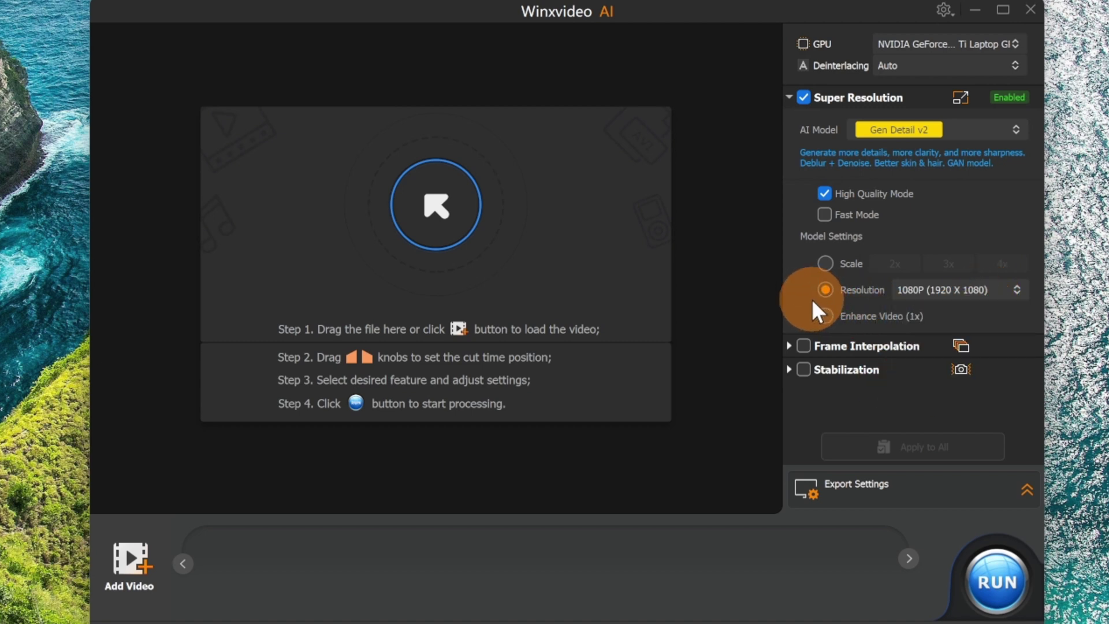
left_click(826, 264)
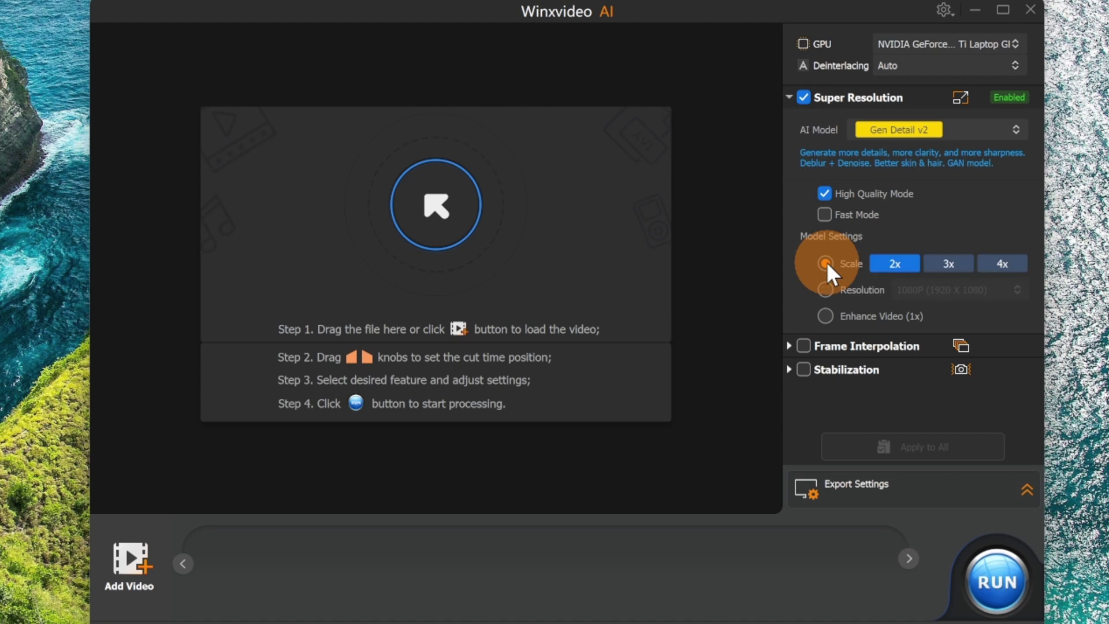
left_click(1002, 266)
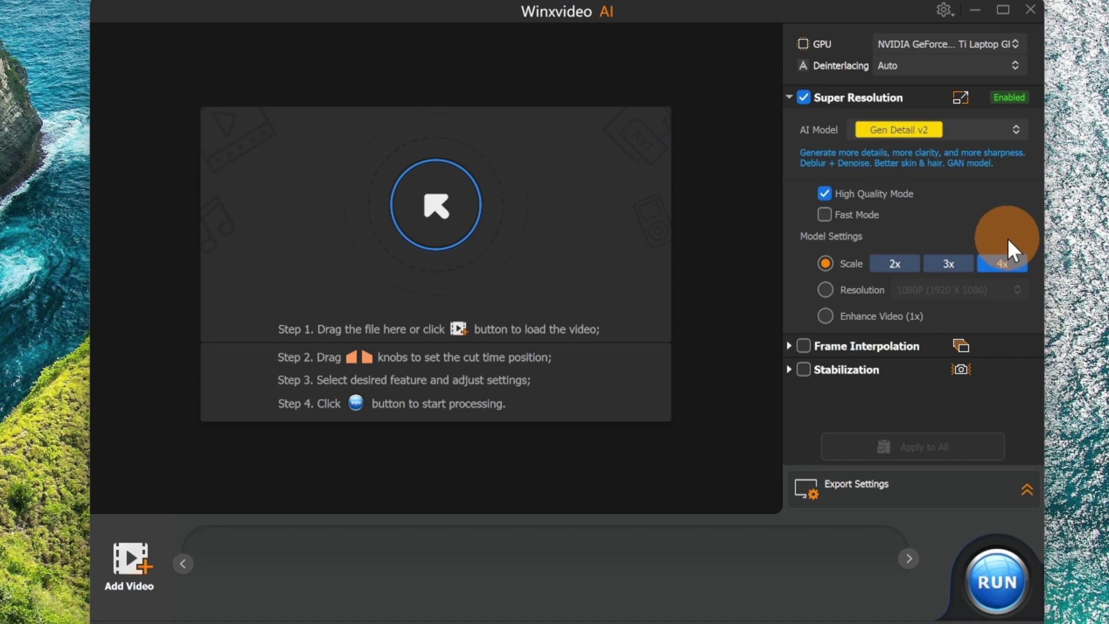
left_click(789, 344)
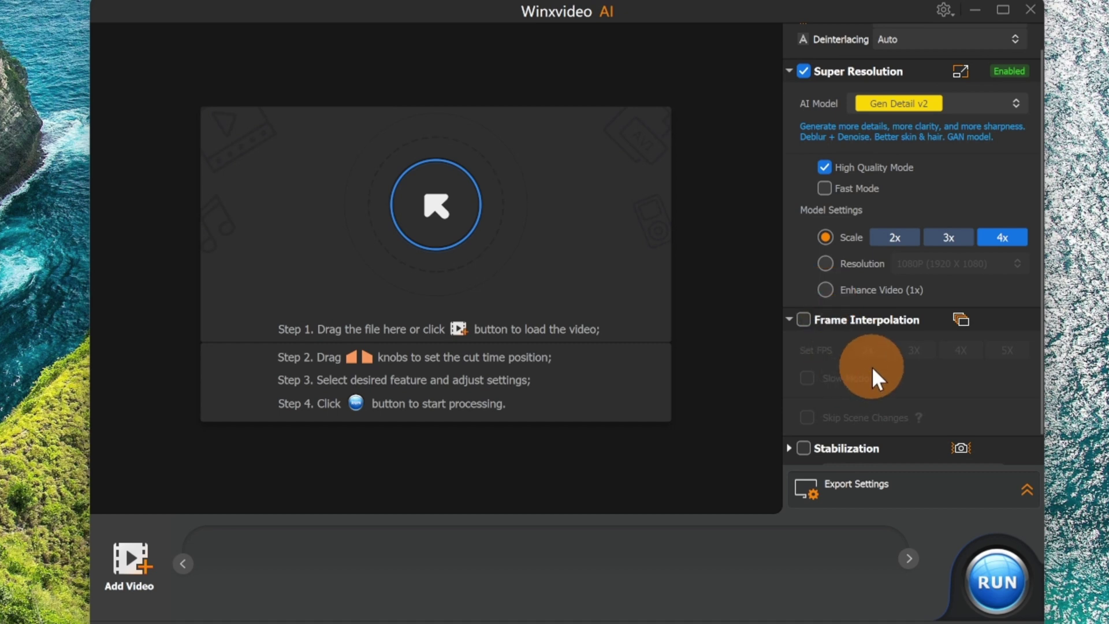
Leave Frame Interpolation and Stabilization unchecked, with the Stabilization options collapsed again
left_click(803, 319)
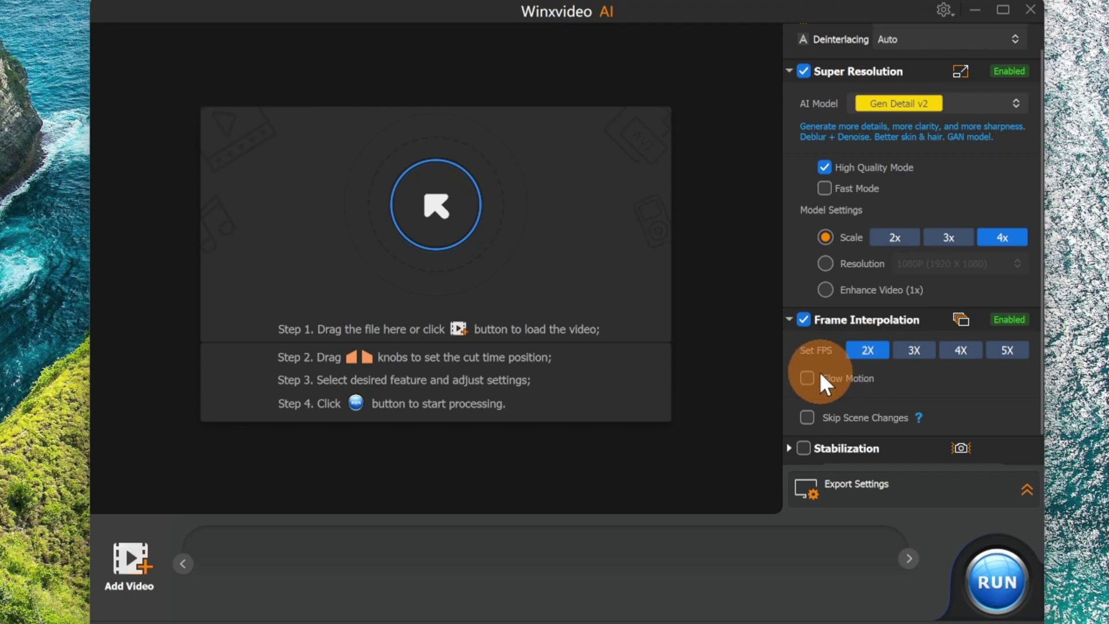
left_click(804, 319)
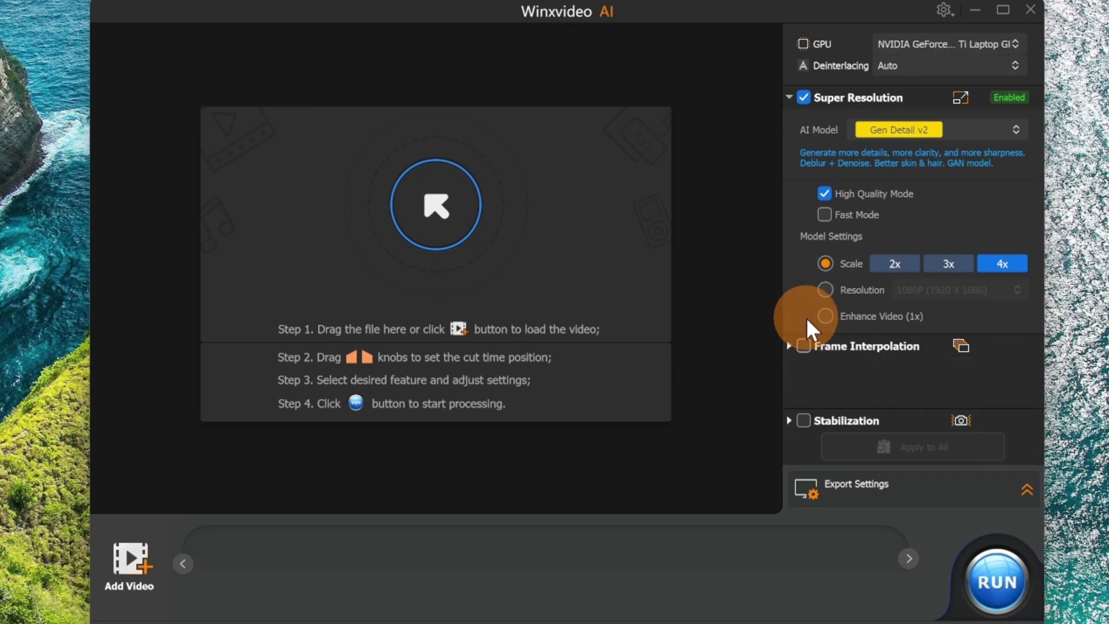
left_click(791, 344)
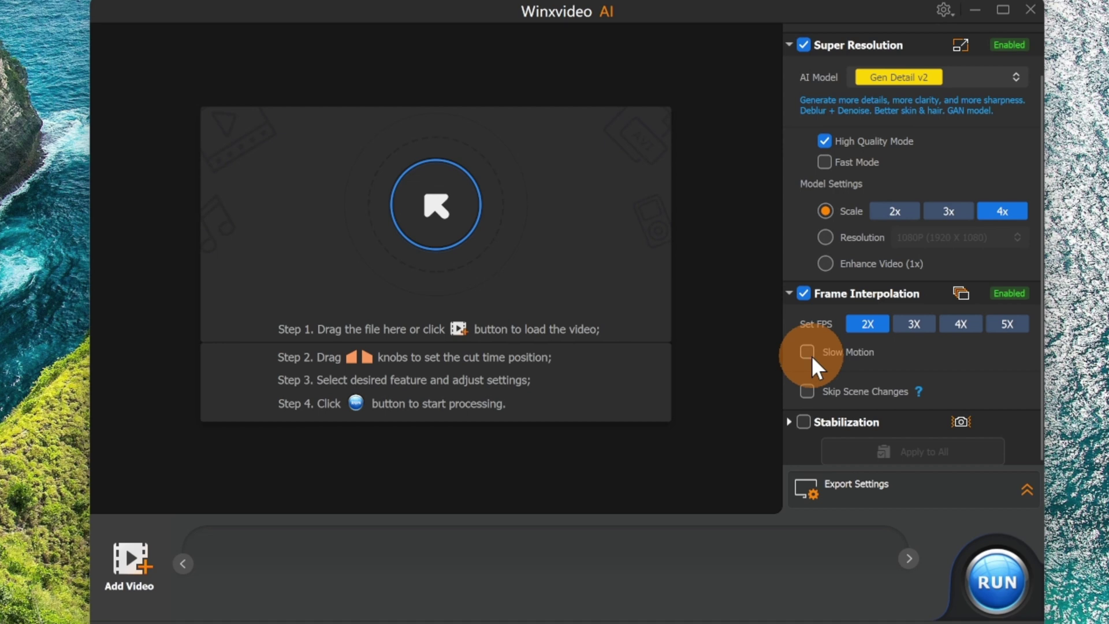
scroll(811, 355, "down", 1)
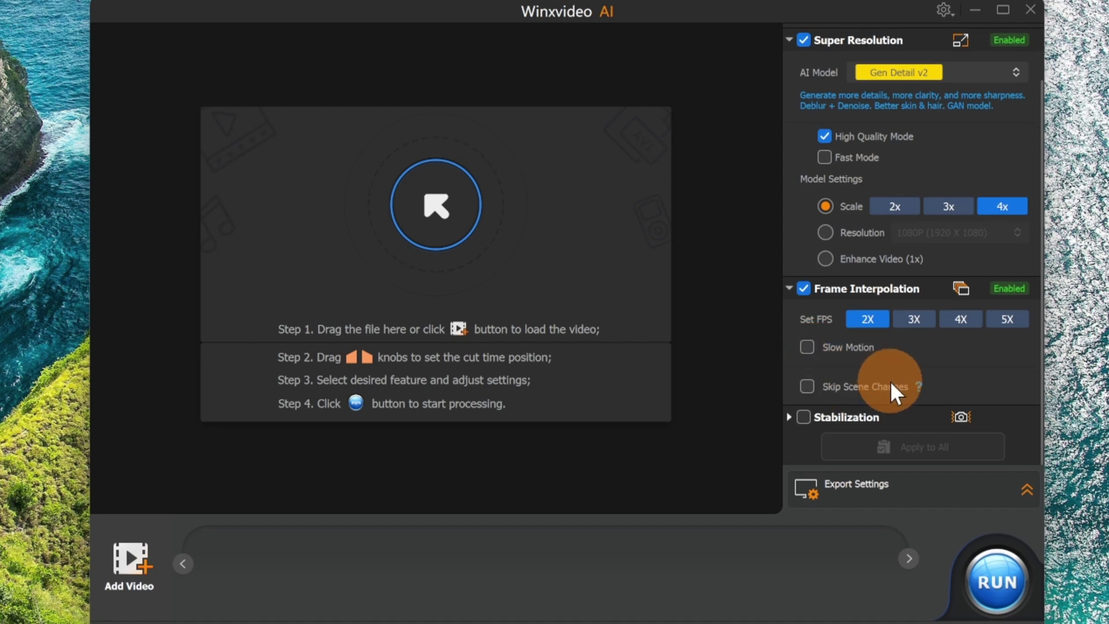
left_click(789, 417)
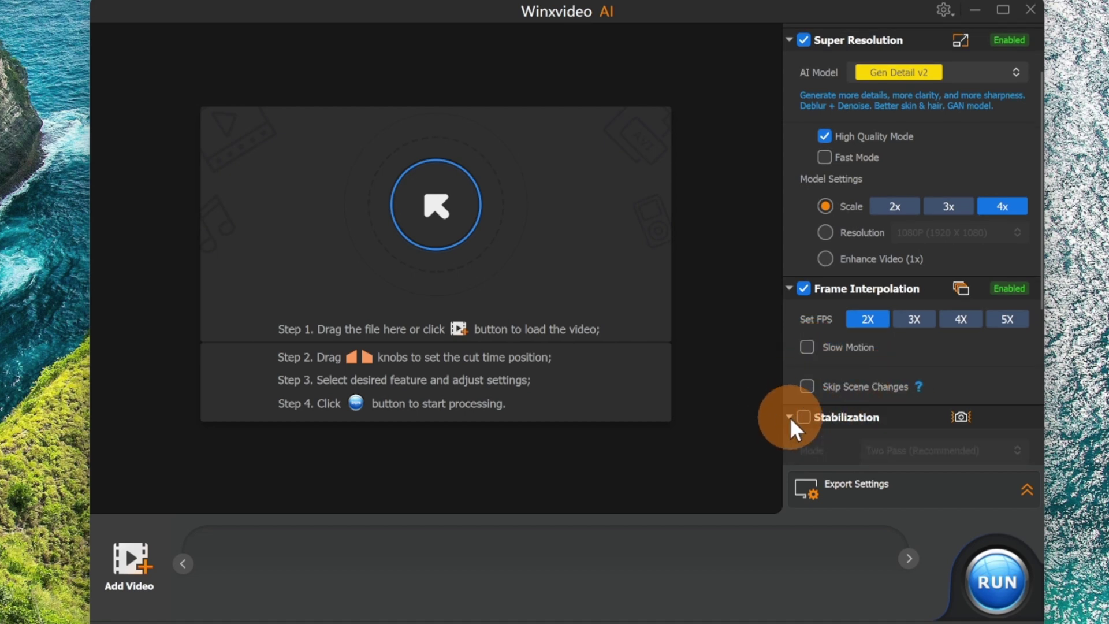
scroll(802, 391, "down", 2)
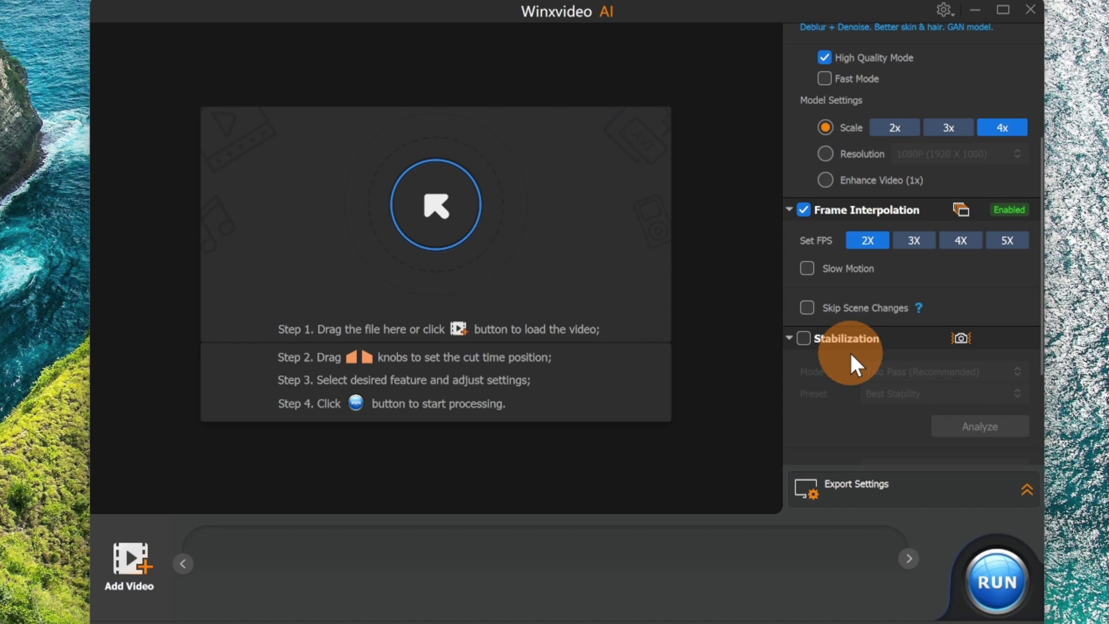
left_click(802, 212)
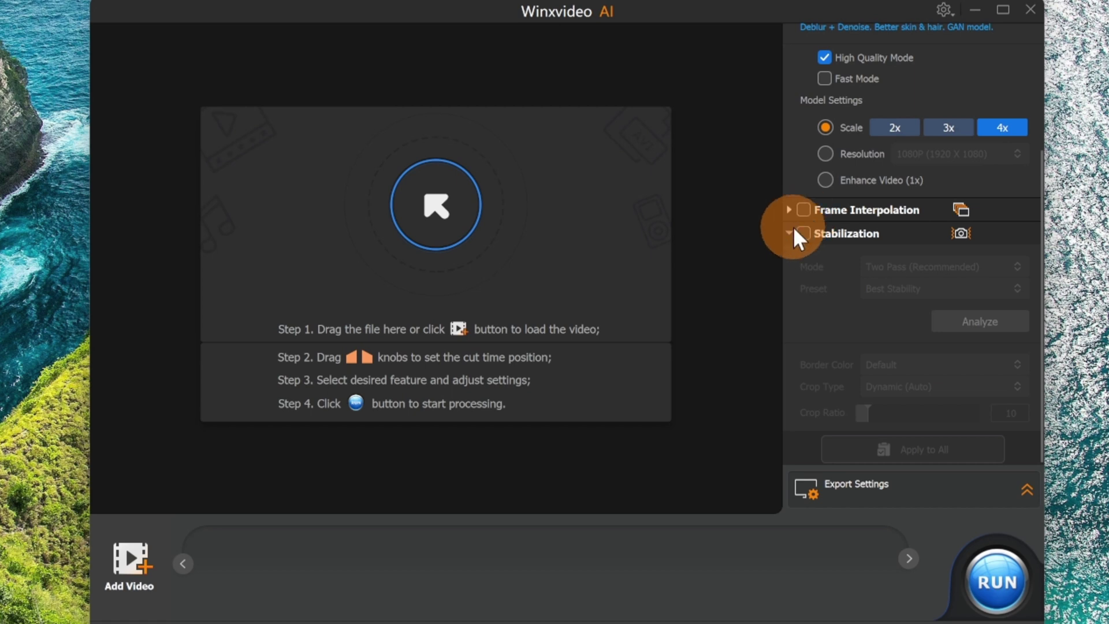
left_click(791, 231)
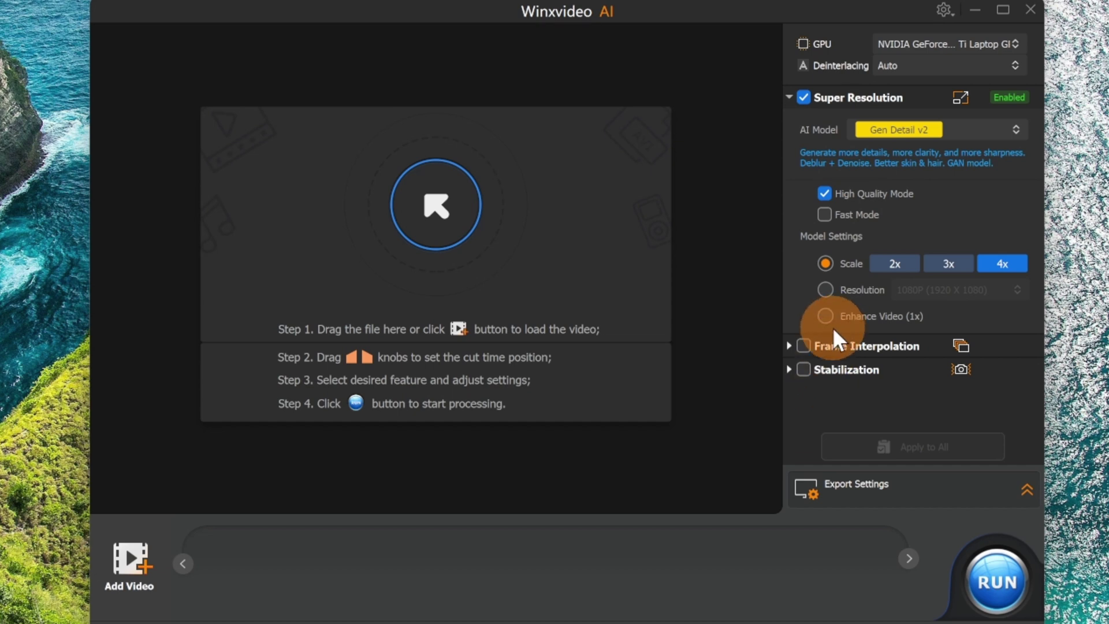
Set the export Quality Level to Highest instead of High under Export Settings
left_click(1026, 491)
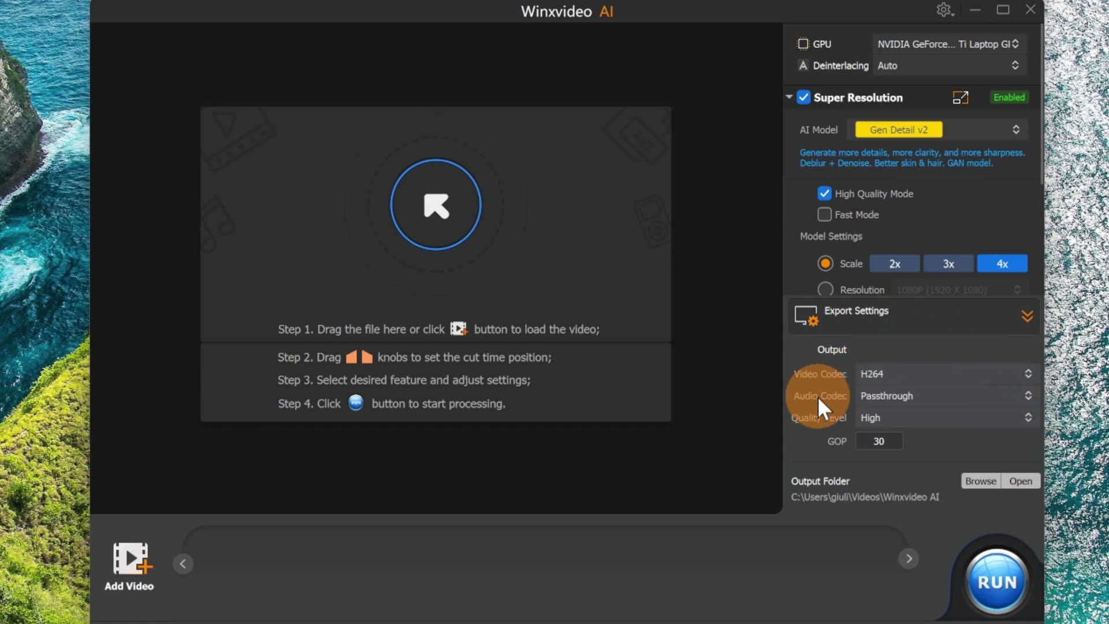
left_click(1013, 421)
left_click(878, 486)
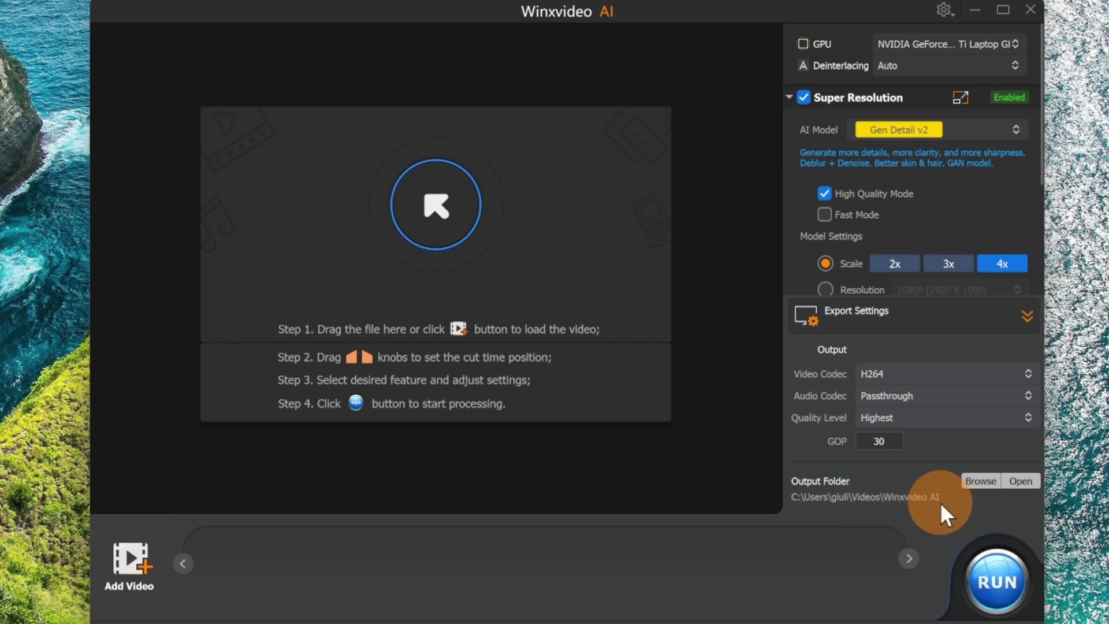
left_click(1028, 317)
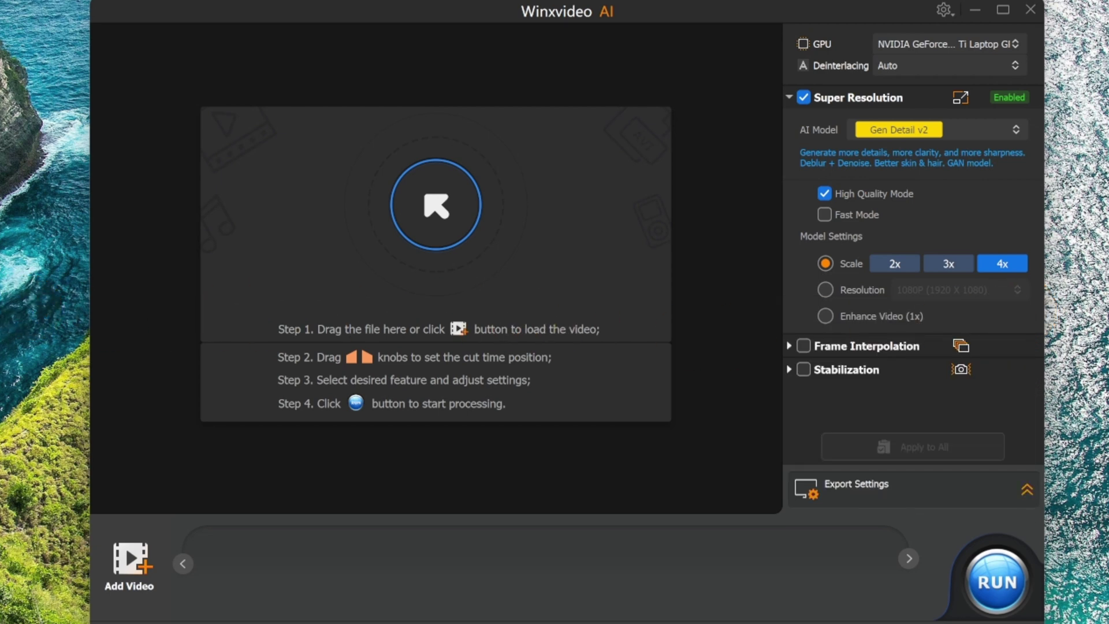
Load the video for enhancement, showing the 640×360 original beside its 2560×1440 enhanced preview
left_click_drag(0, 243, 447, 212)
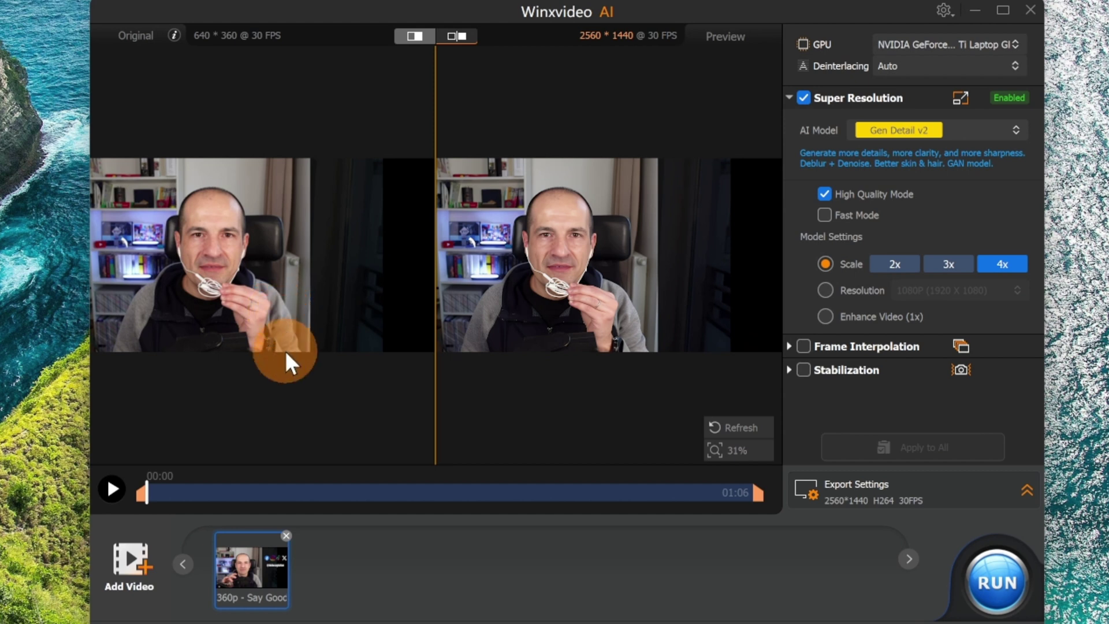
Overlay original and 4x frames in split view, sweeping the divider across the face to the left side
left_click(421, 37)
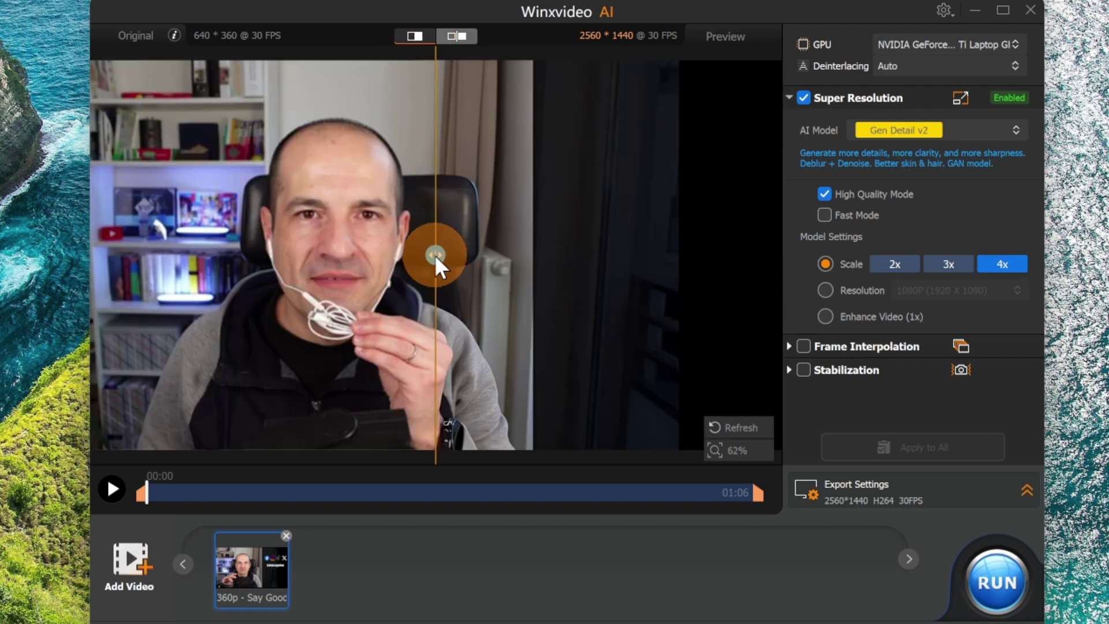
left_click_drag(434, 254, 228, 276)
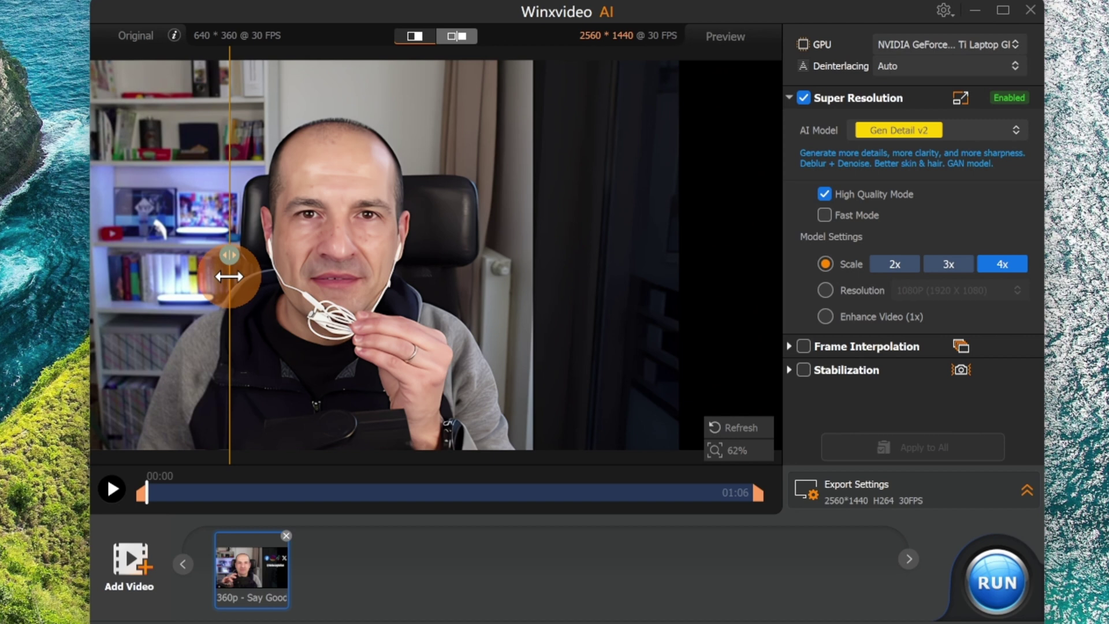
left_click_drag(229, 276, 446, 274)
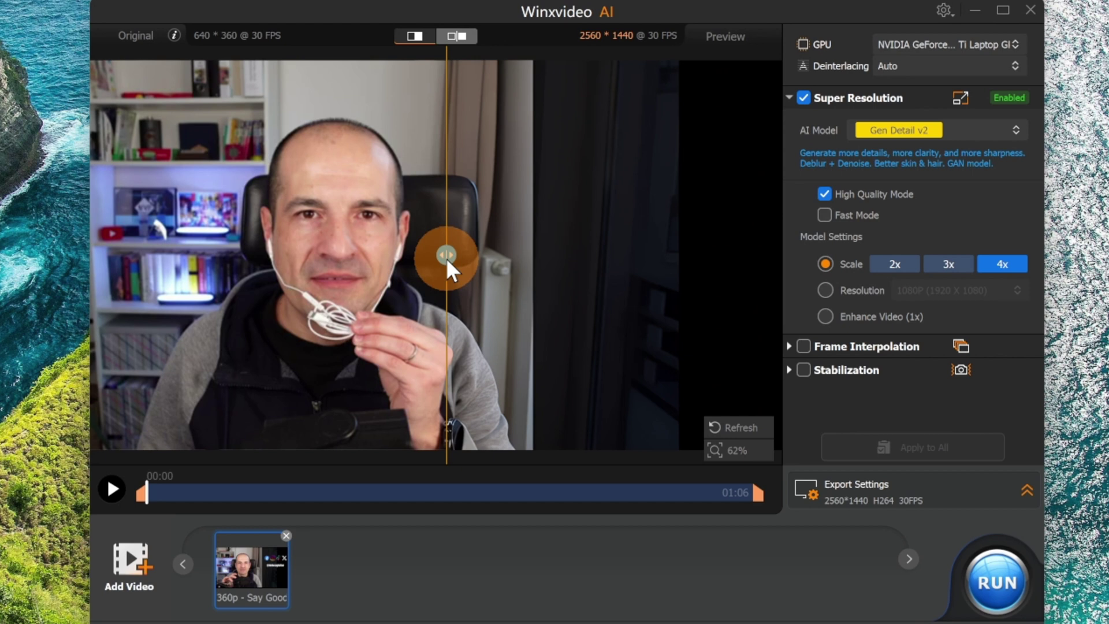
left_click_drag(446, 257, 300, 254)
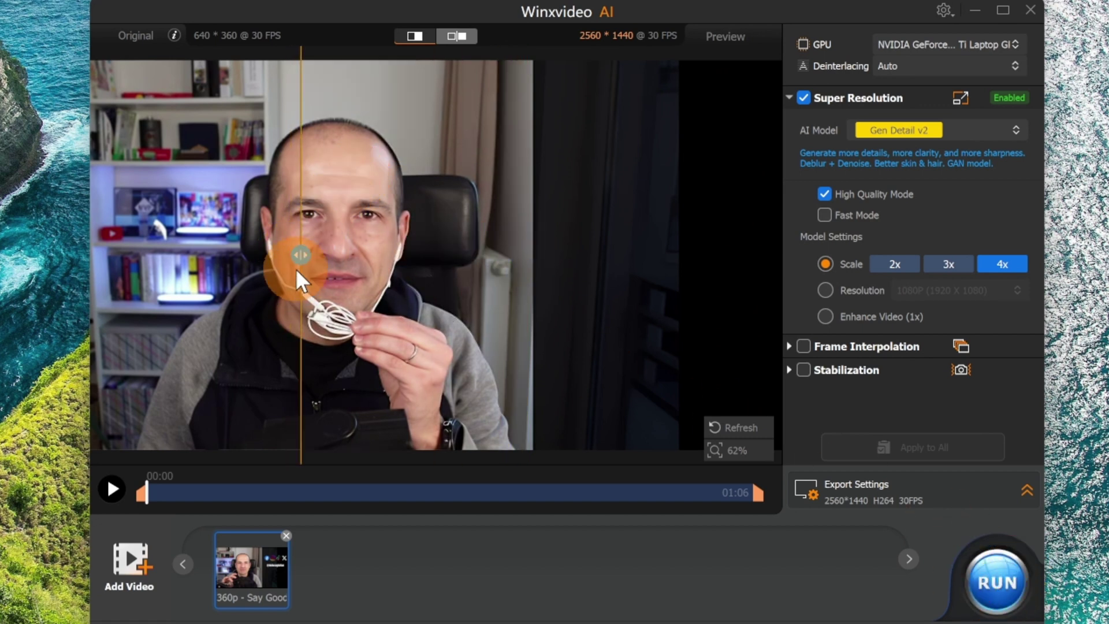
left_click_drag(300, 255, 197, 254)
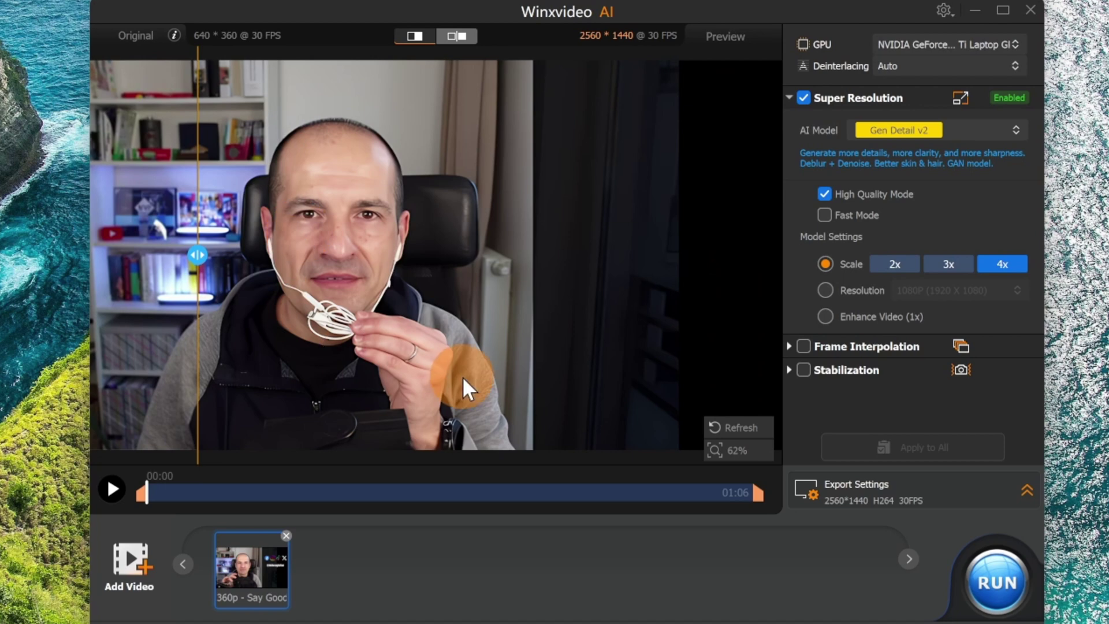
Play the clip in the before/after view, shift the split right, and pause at 00:04
left_click(112, 489)
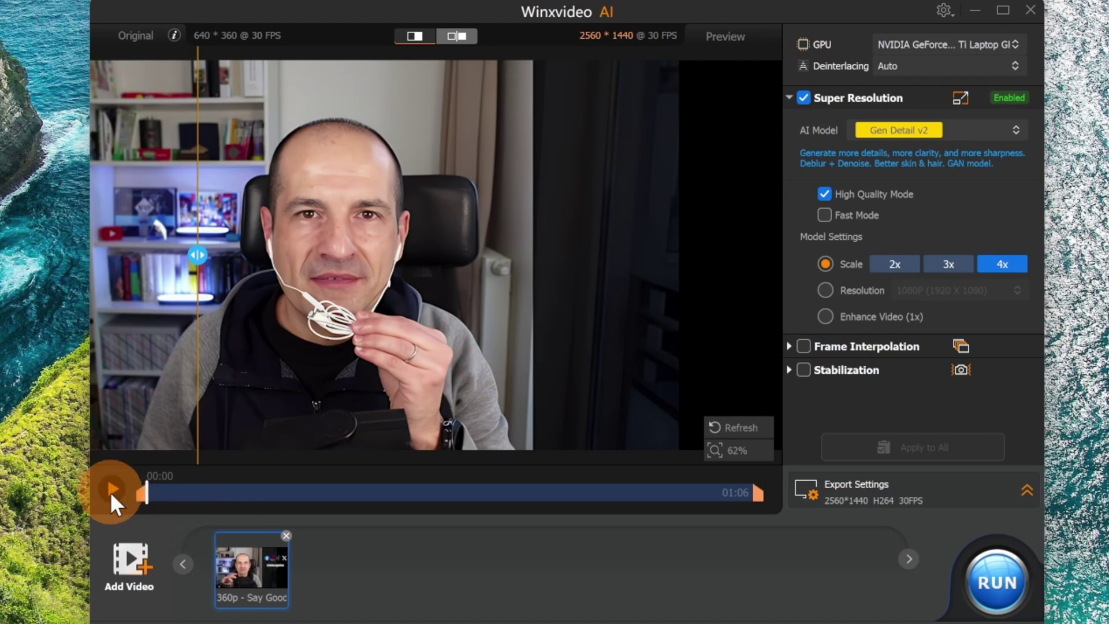
left_click_drag(198, 243, 336, 254)
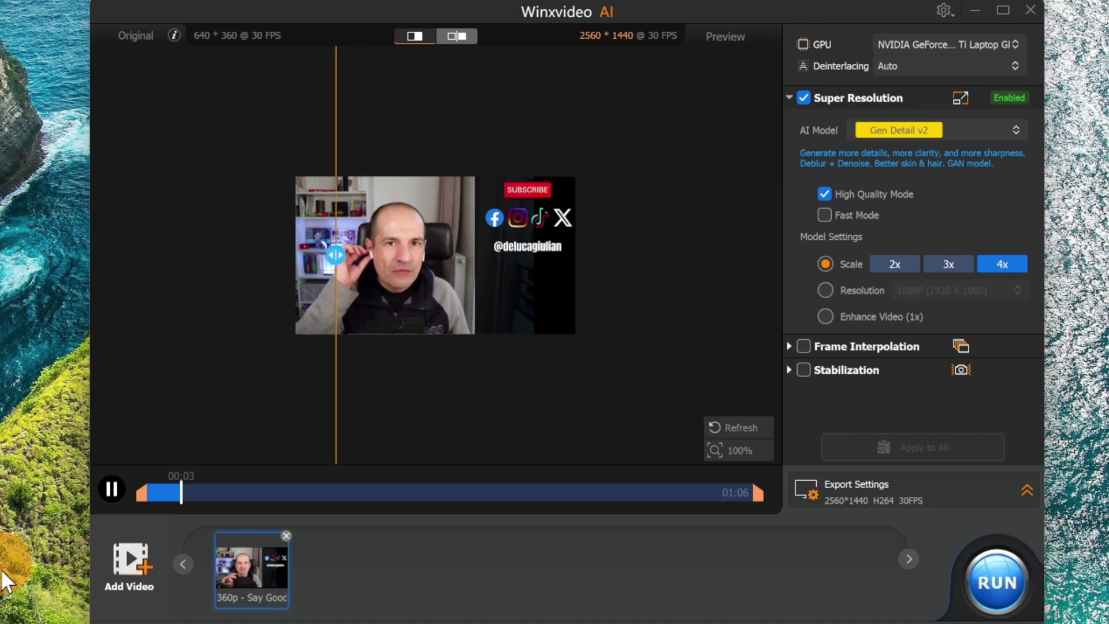
left_click(118, 490)
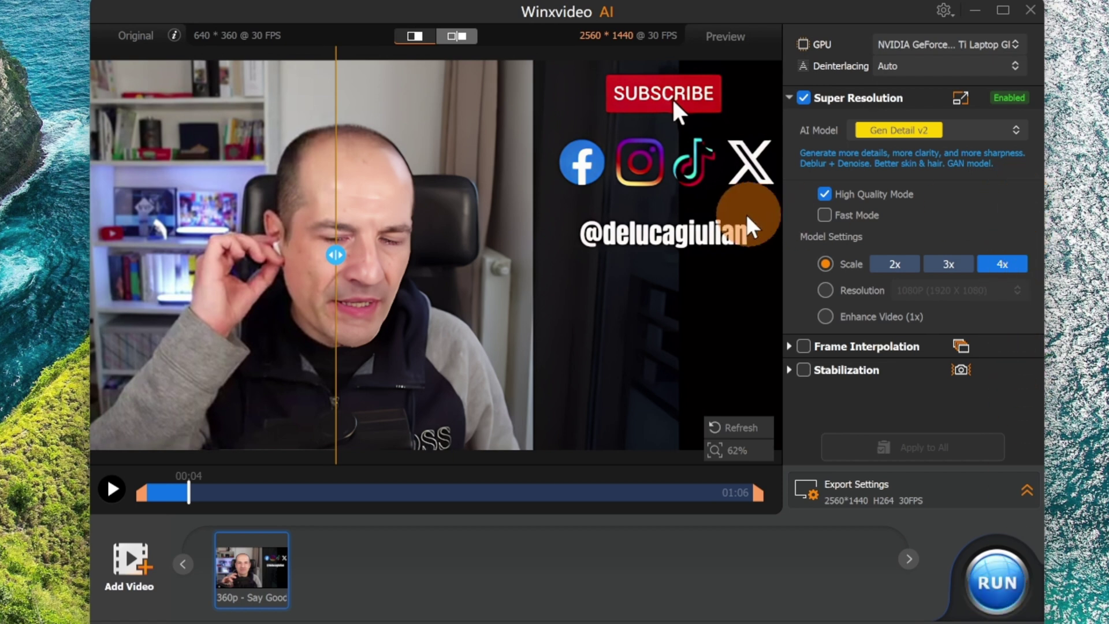
Switch from Video AI to Image AI at 4x scale and load the 1029×1404 restaurant photo
left_click(1035, 18)
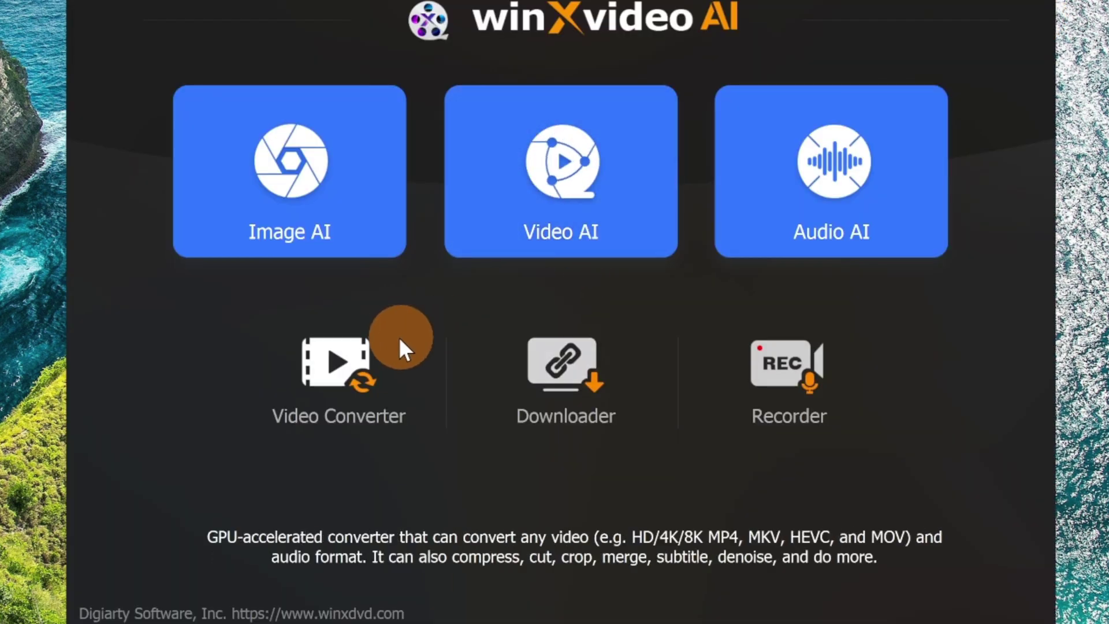
left_click(338, 243)
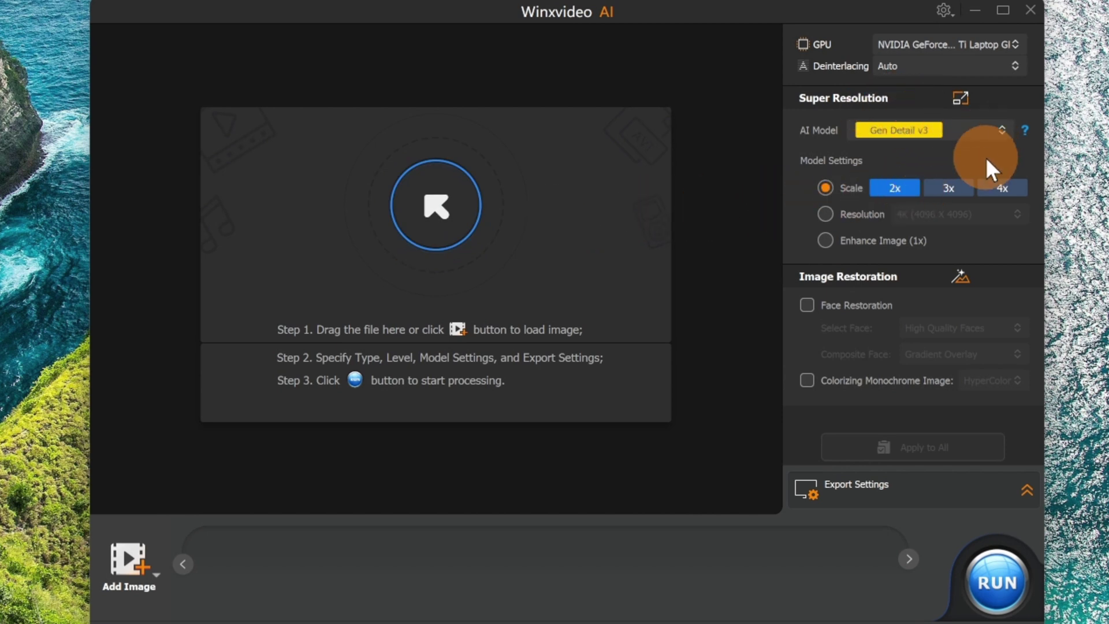
left_click(1001, 188)
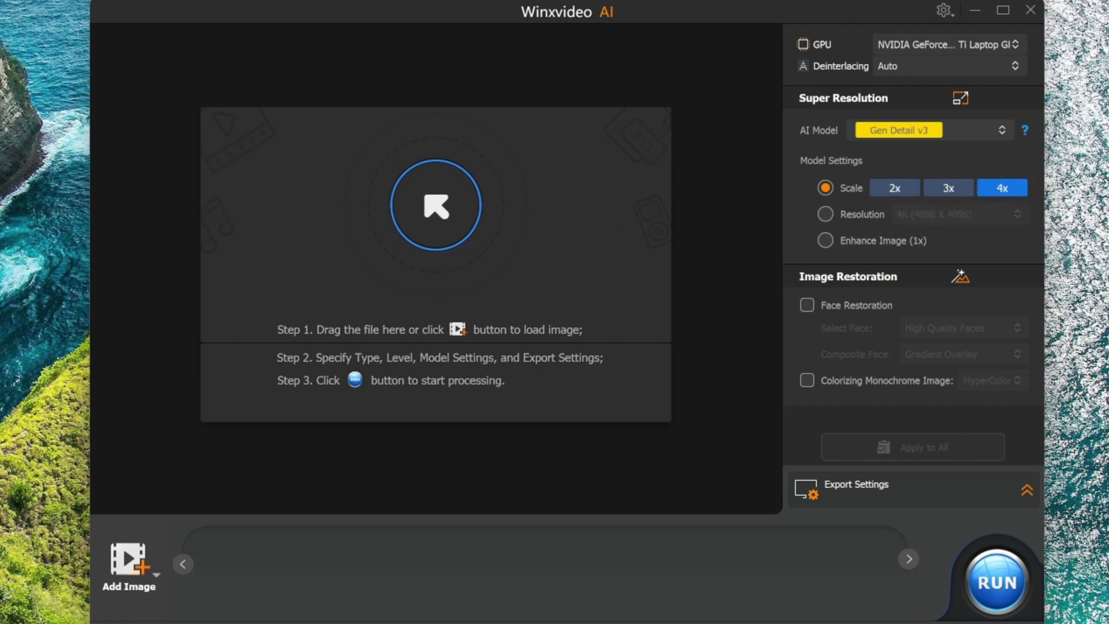
left_click_drag(0, 248, 441, 251)
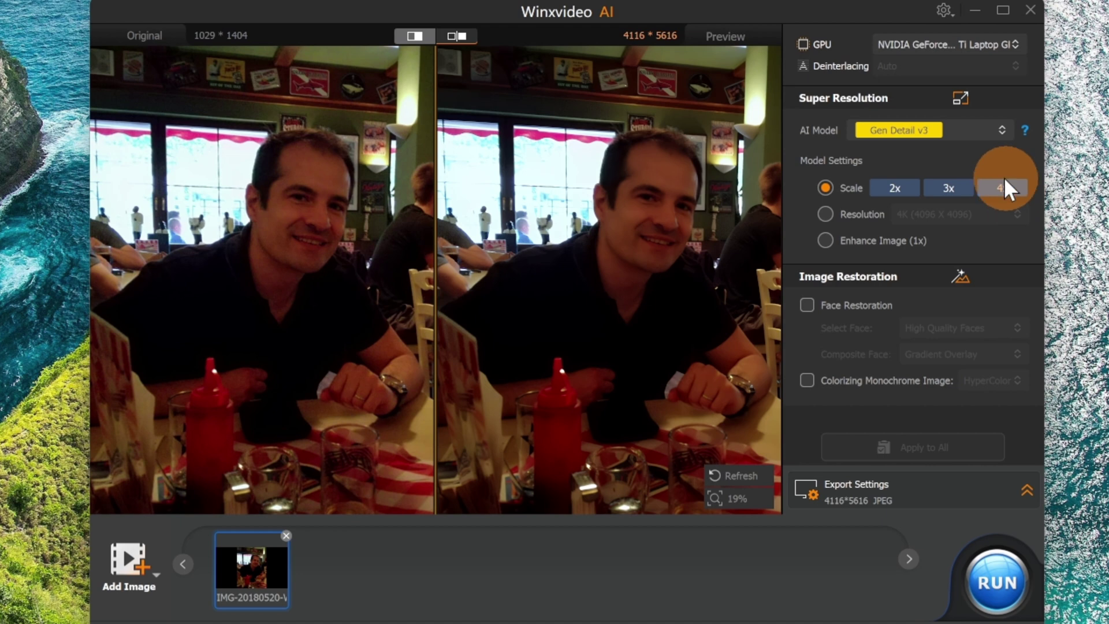
Keep Gen Detail v3 as the AI model and switch the upscale target to 4K (4096 x 4096) resolution
left_click(1003, 131)
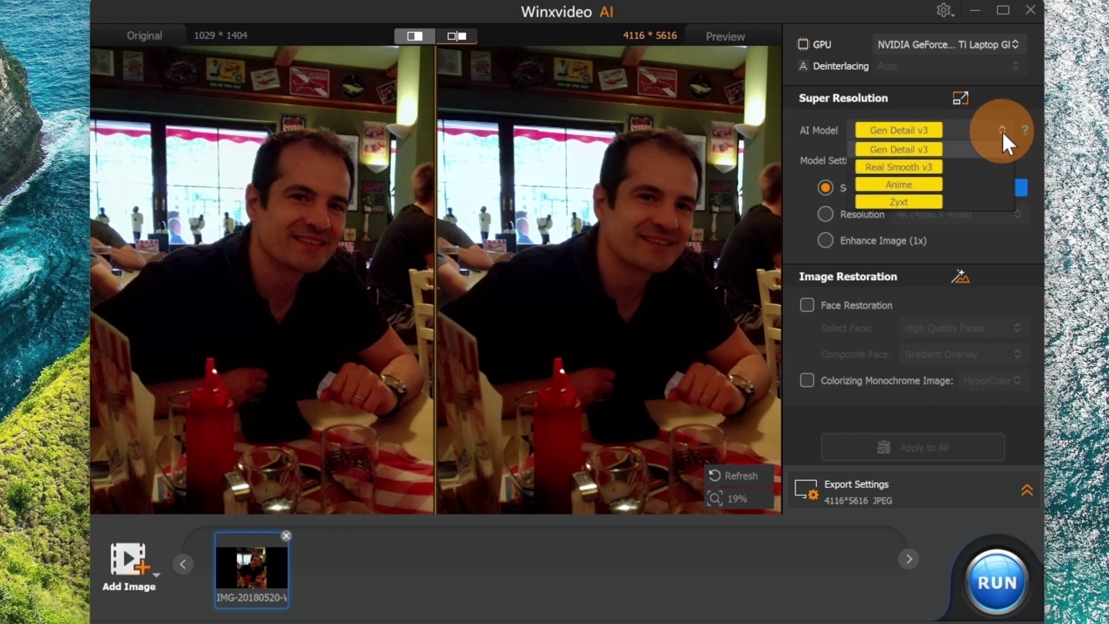
left_click(829, 140)
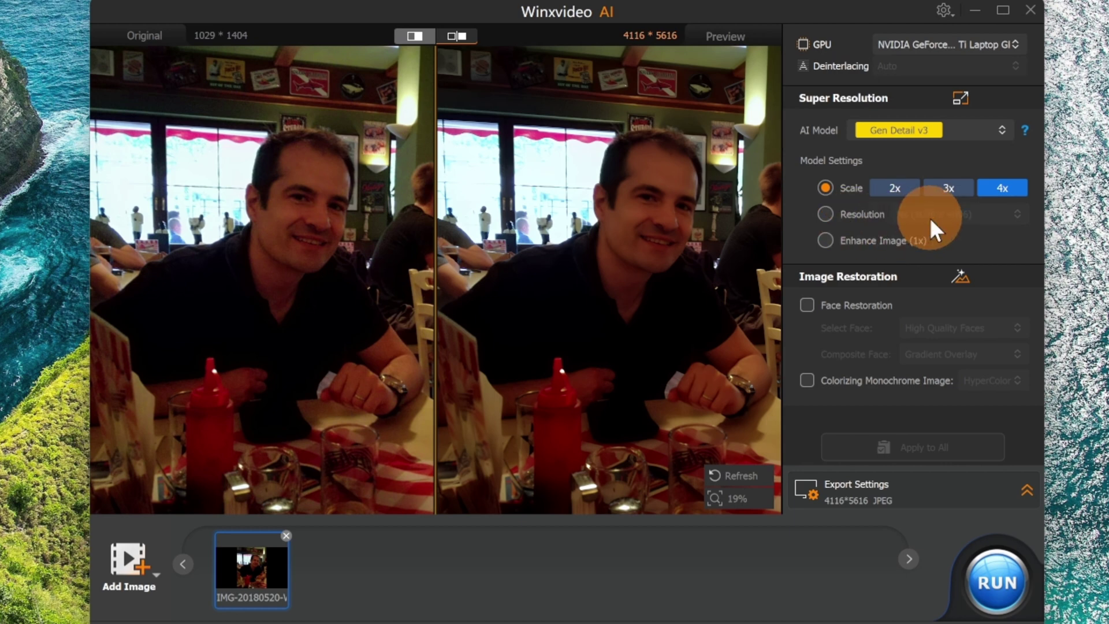
left_click(826, 215)
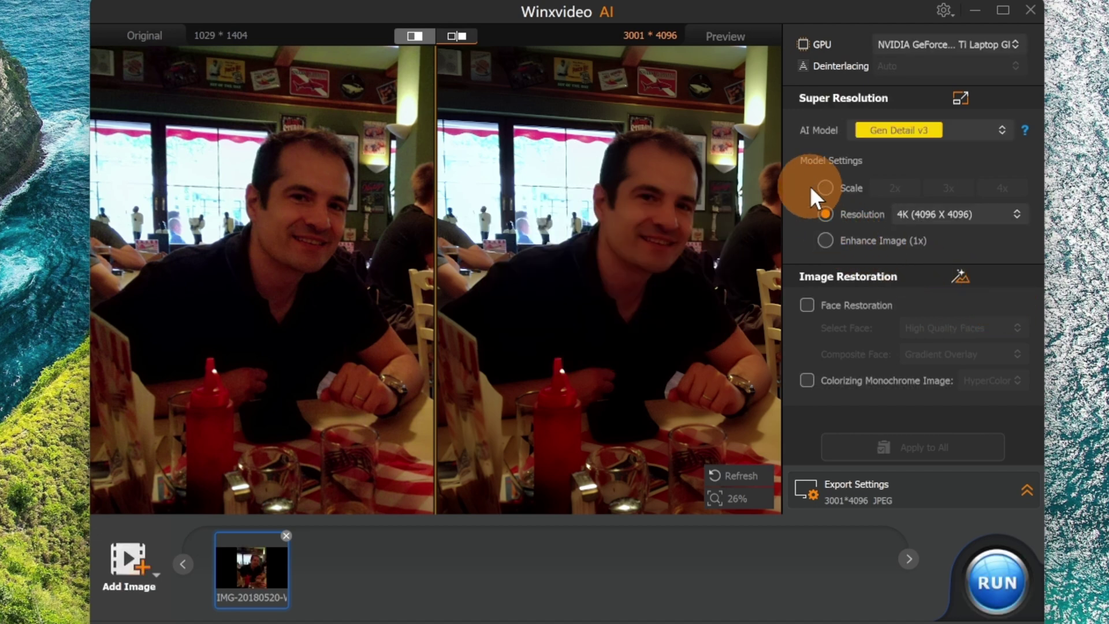
Enable Face Restoration under Image Restoration for the 3001×4096 photo preview
left_click(807, 305)
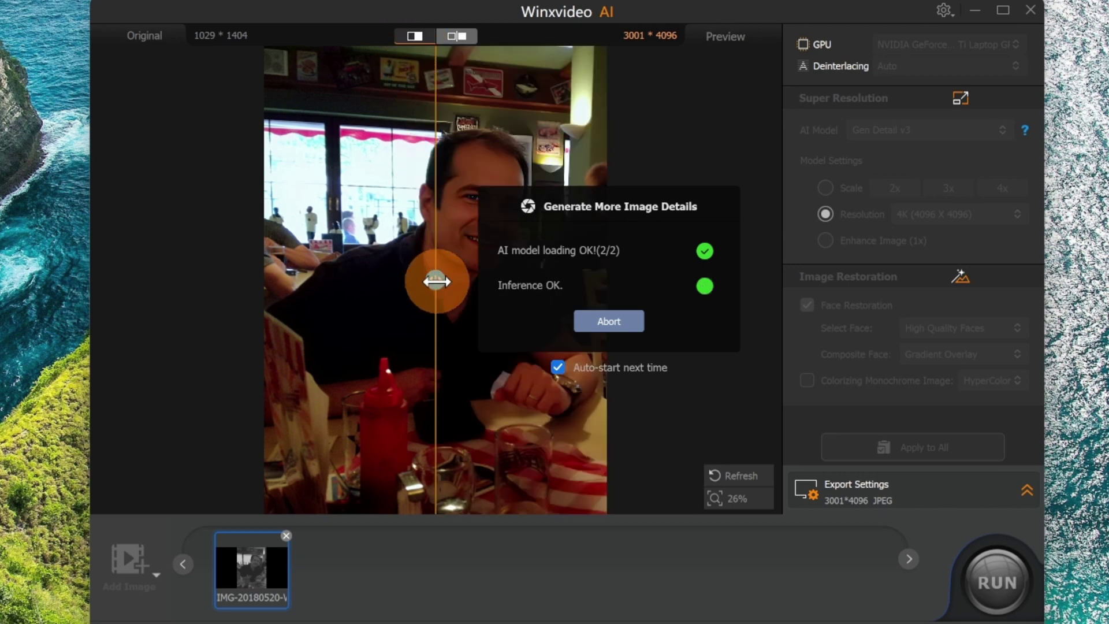
Compare the man's face close-up at 100% against the original, then disable Face Restoration
left_click_drag(436, 280, 389, 267)
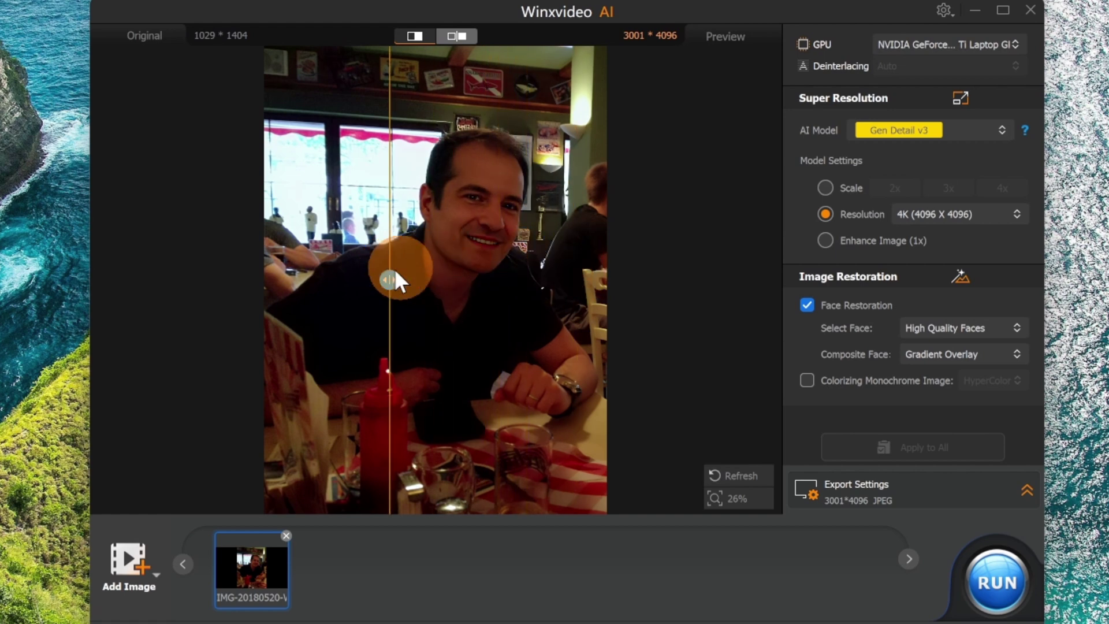
scroll(518, 277, "up", 3)
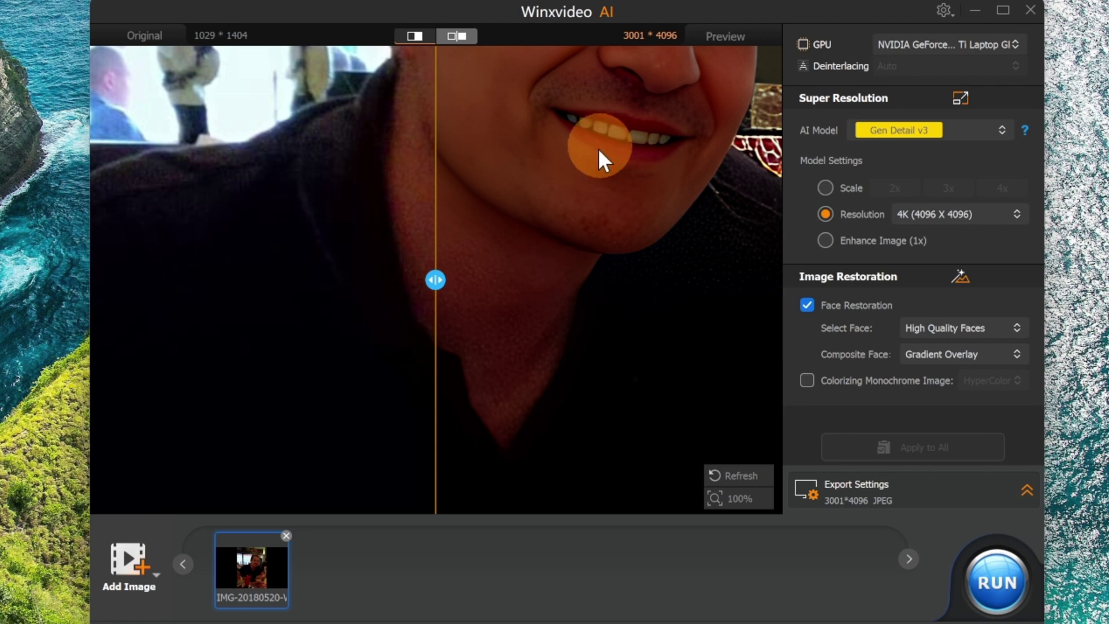
left_click_drag(598, 148, 619, 366)
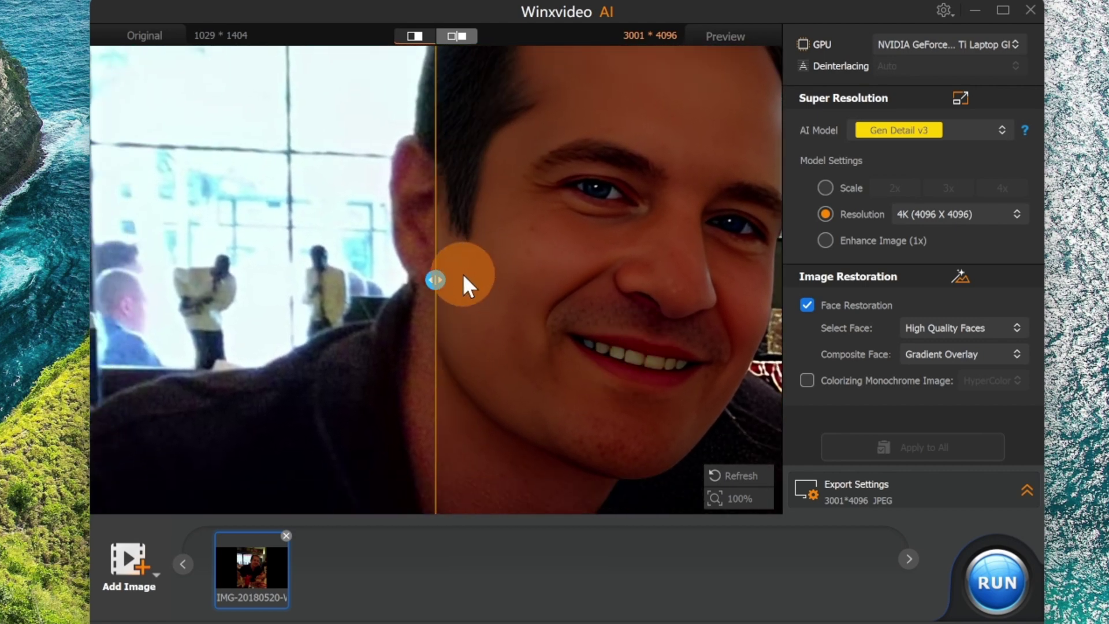
left_click_drag(431, 279, 413, 298)
left_click(807, 305)
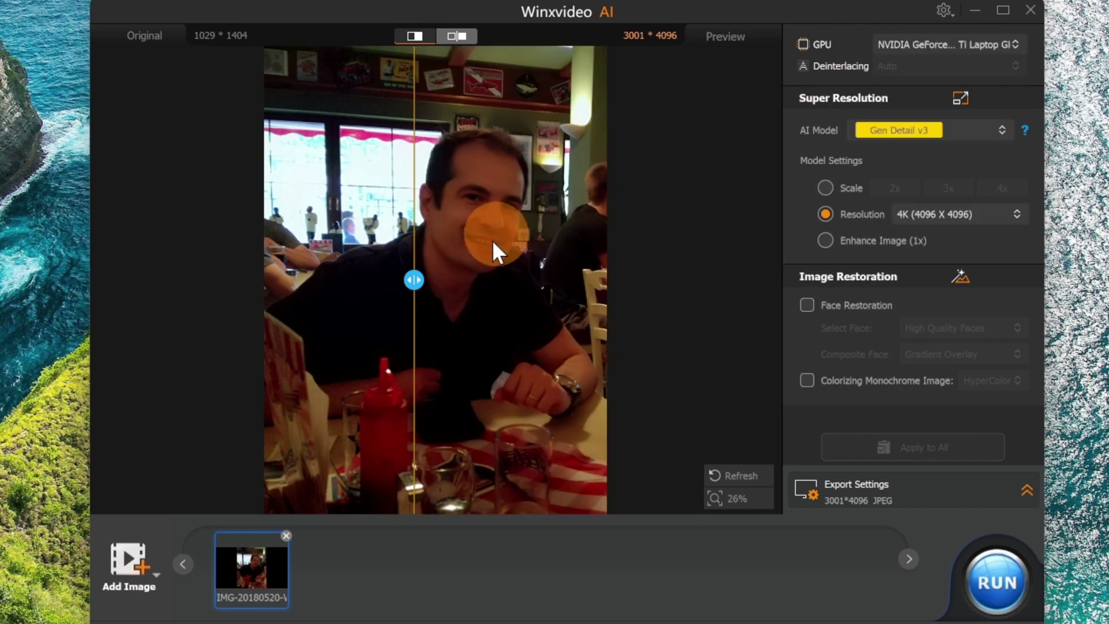
left_click_drag(467, 274, 622, 219)
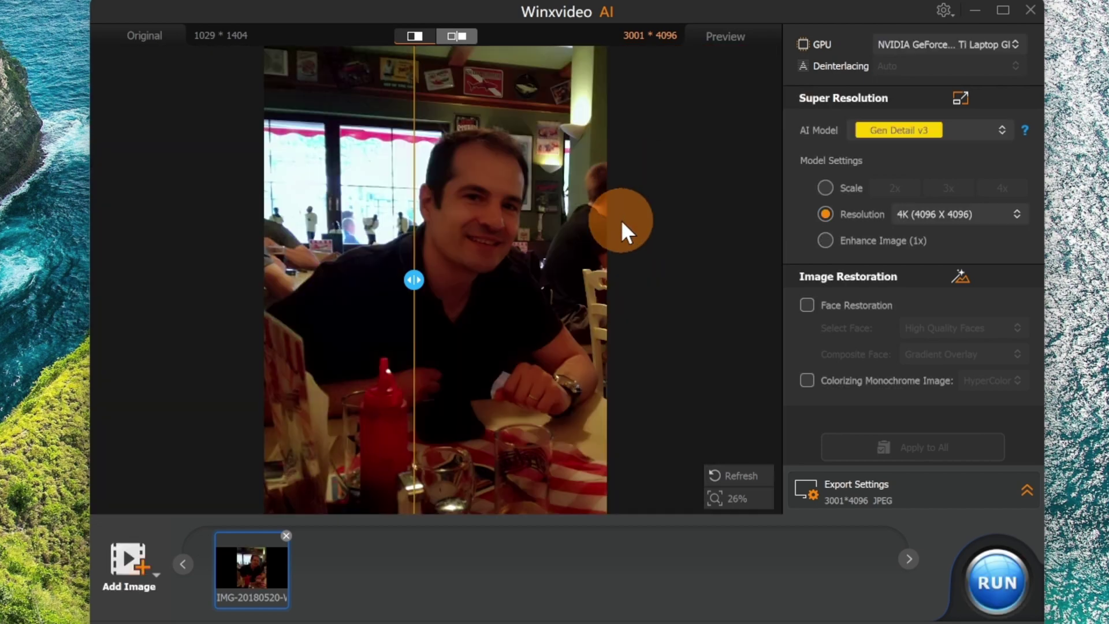
left_click_drag(591, 333, 308, 260)
left_click(836, 219)
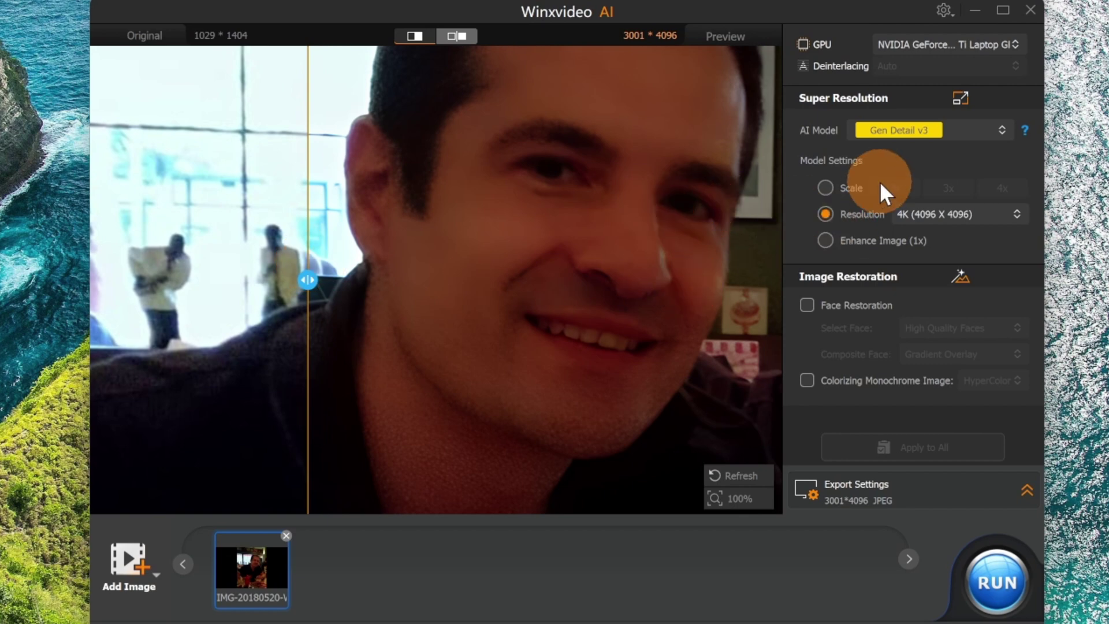
scroll(543, 237, "down", 4)
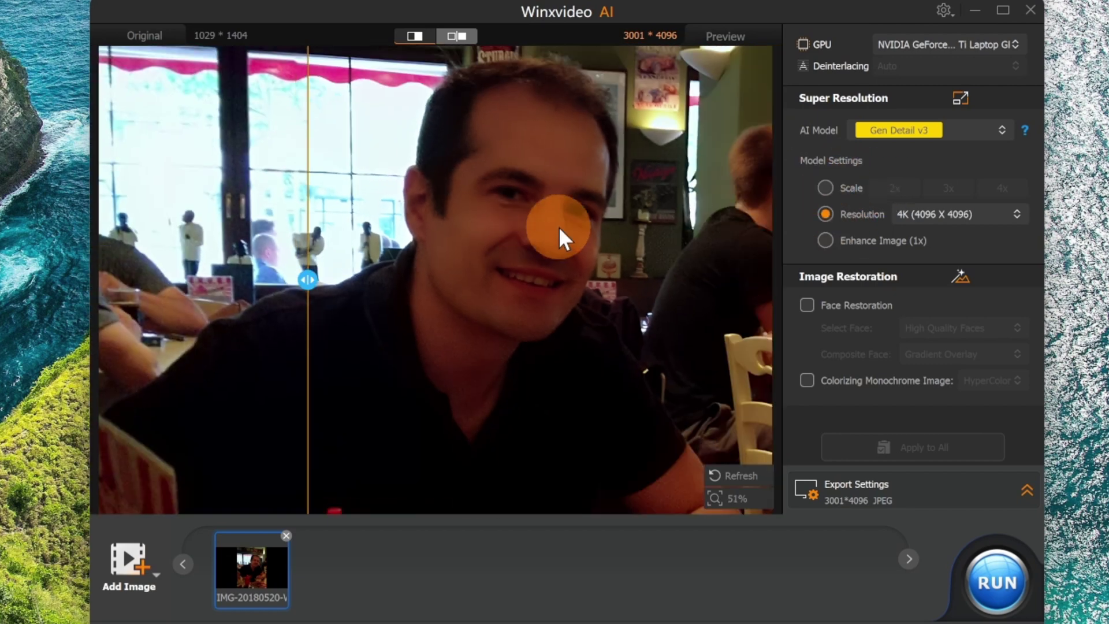
Close the Image AI window and launch the Audio AI noise-suppression tool from the home screen
left_click(1032, 8)
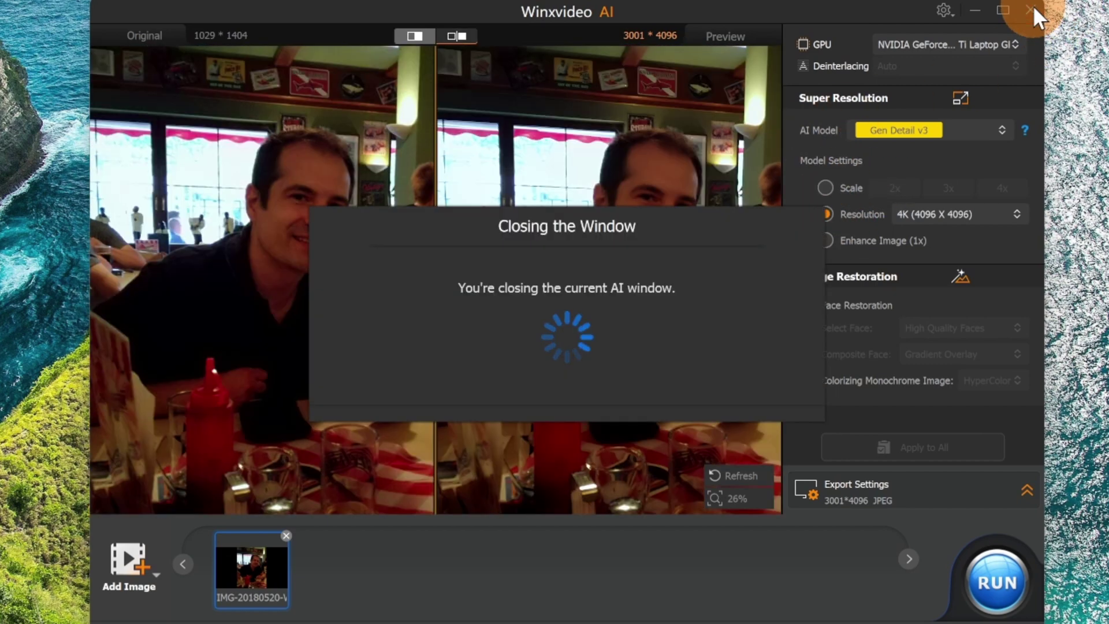
left_click(829, 224)
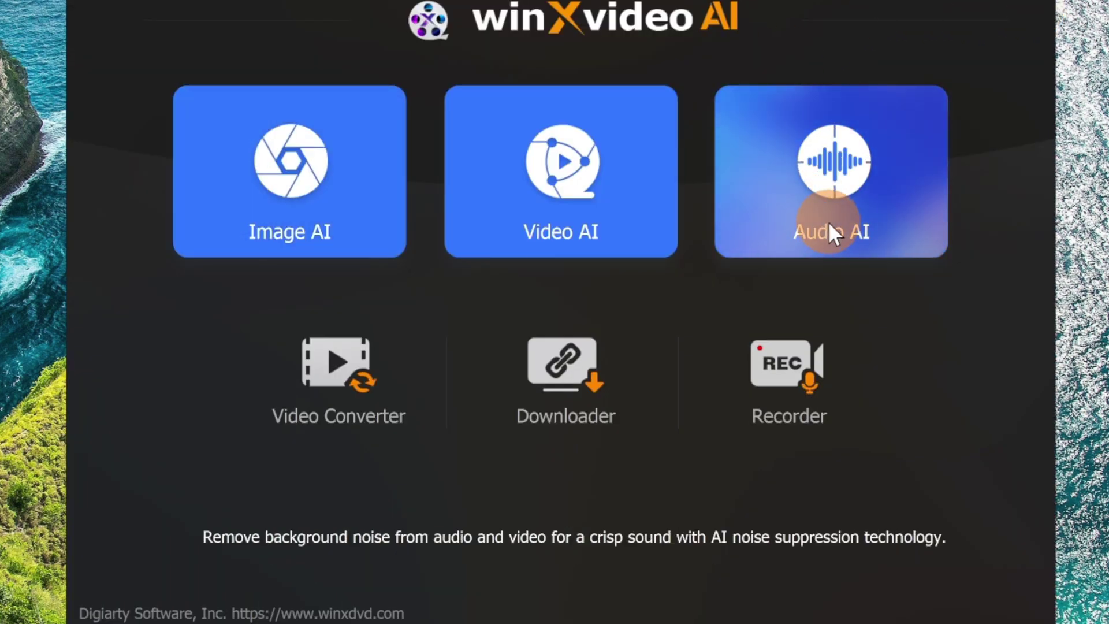